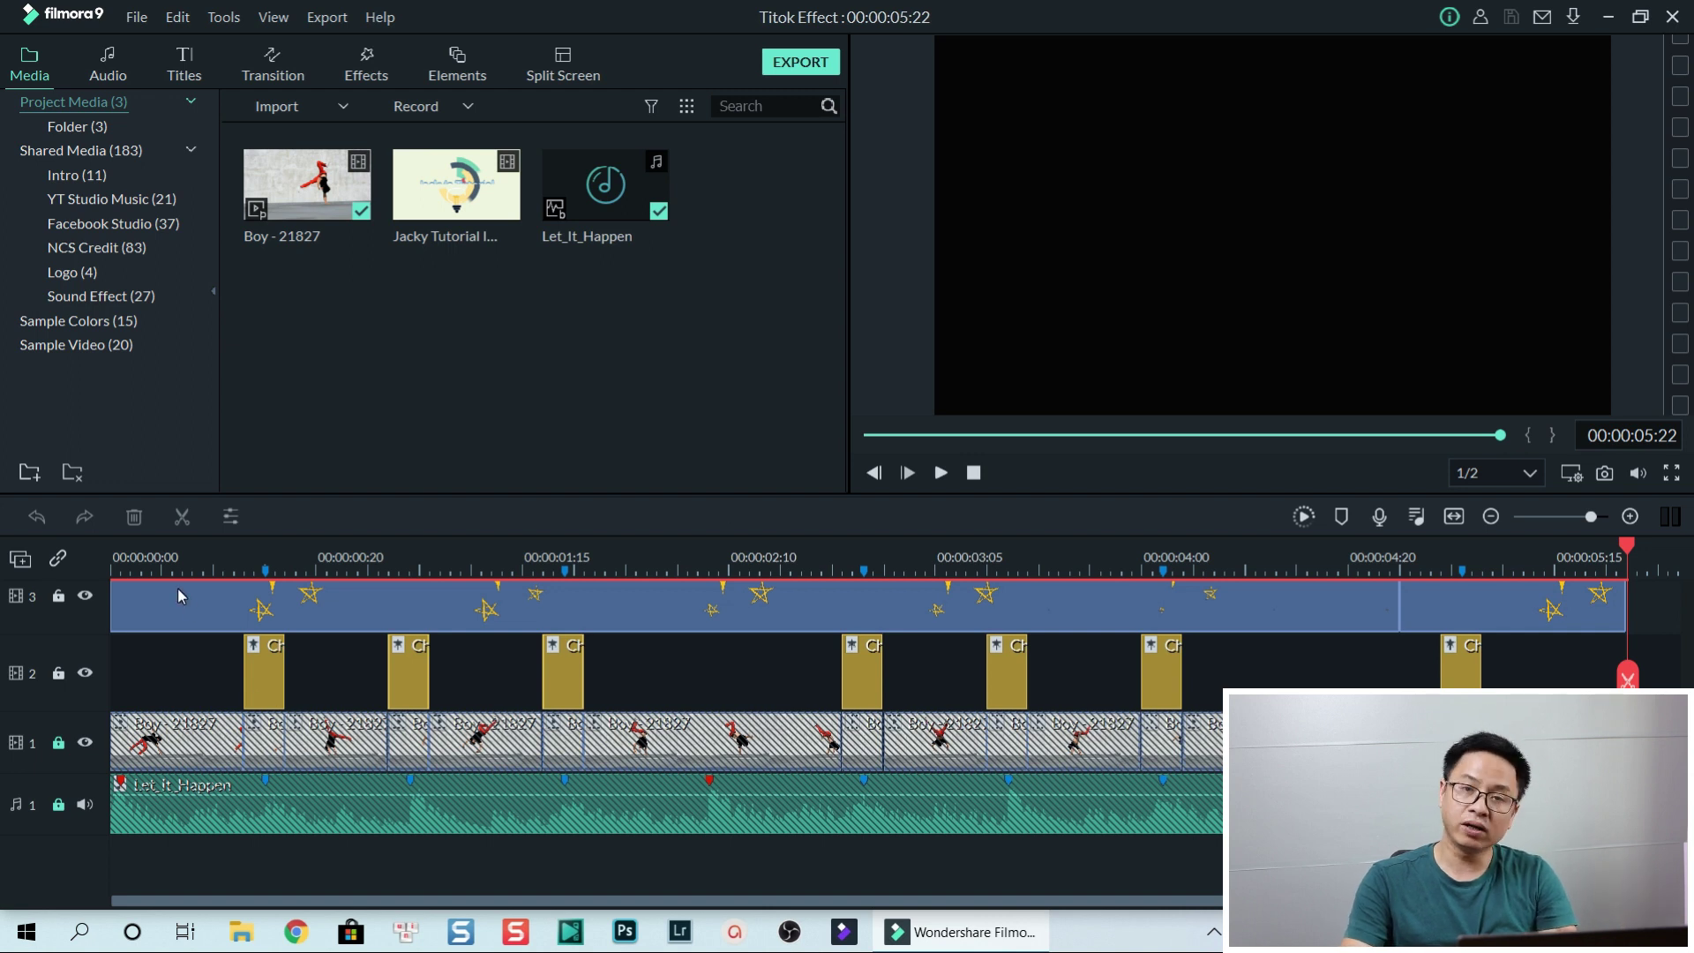
Browse the Local, Device, YouTube, Vimeo and DVD export tabs, then select the Local output name My Video.
click(788, 70)
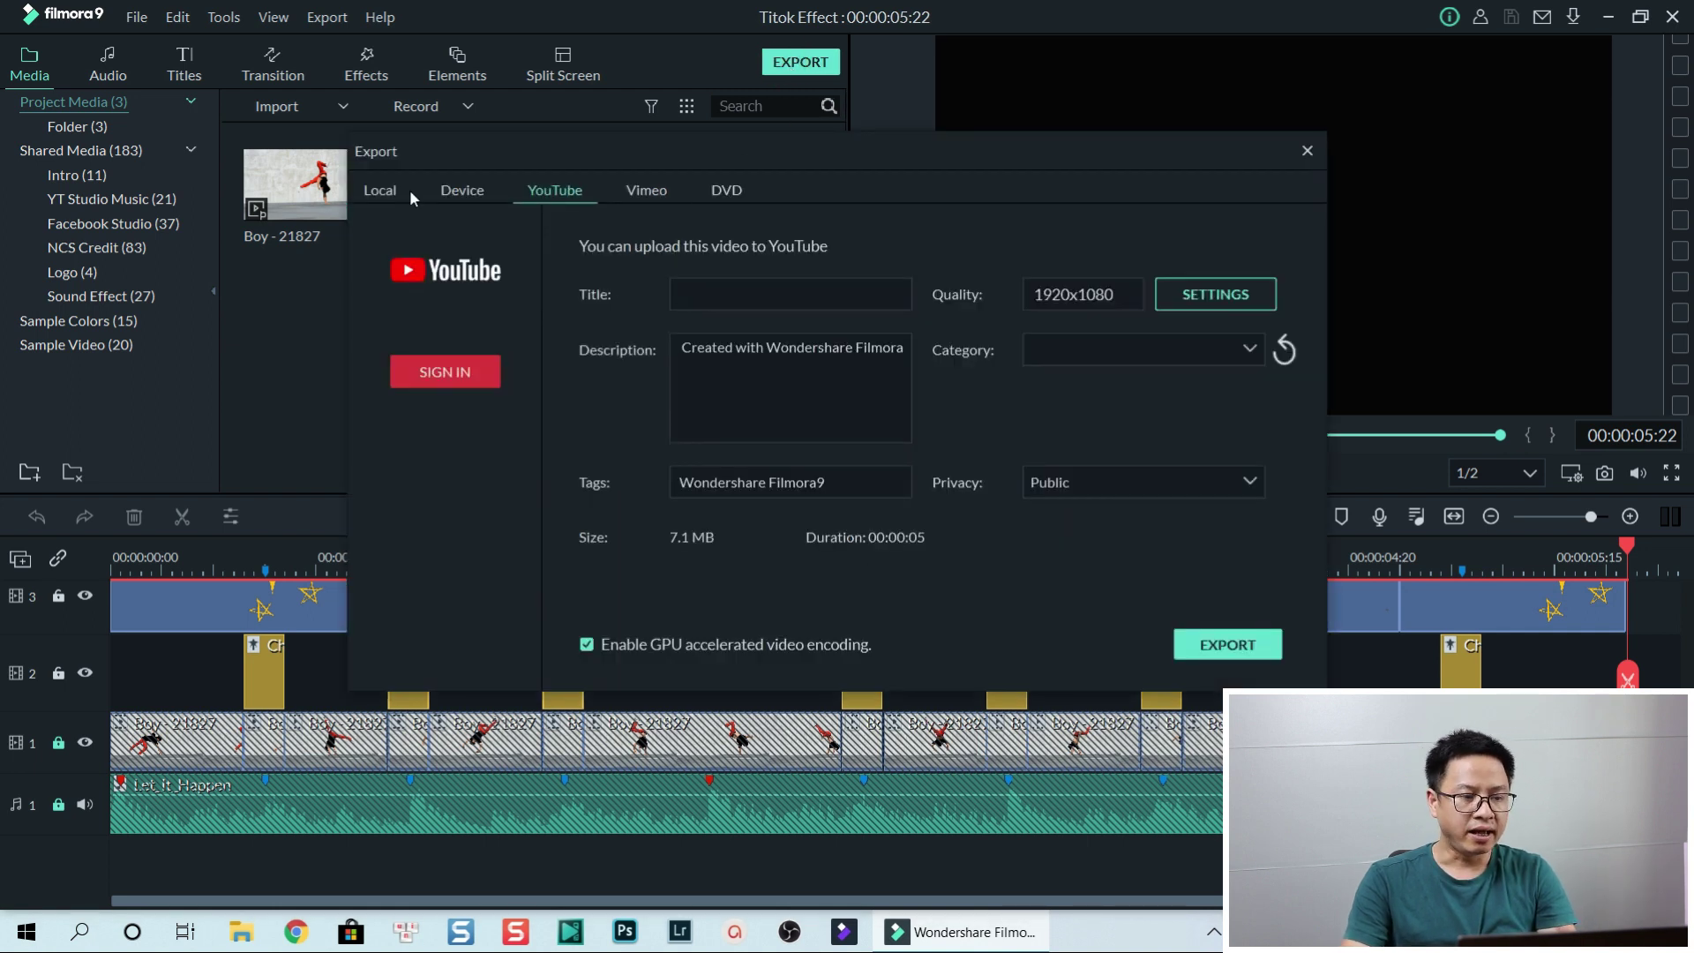
click(387, 190)
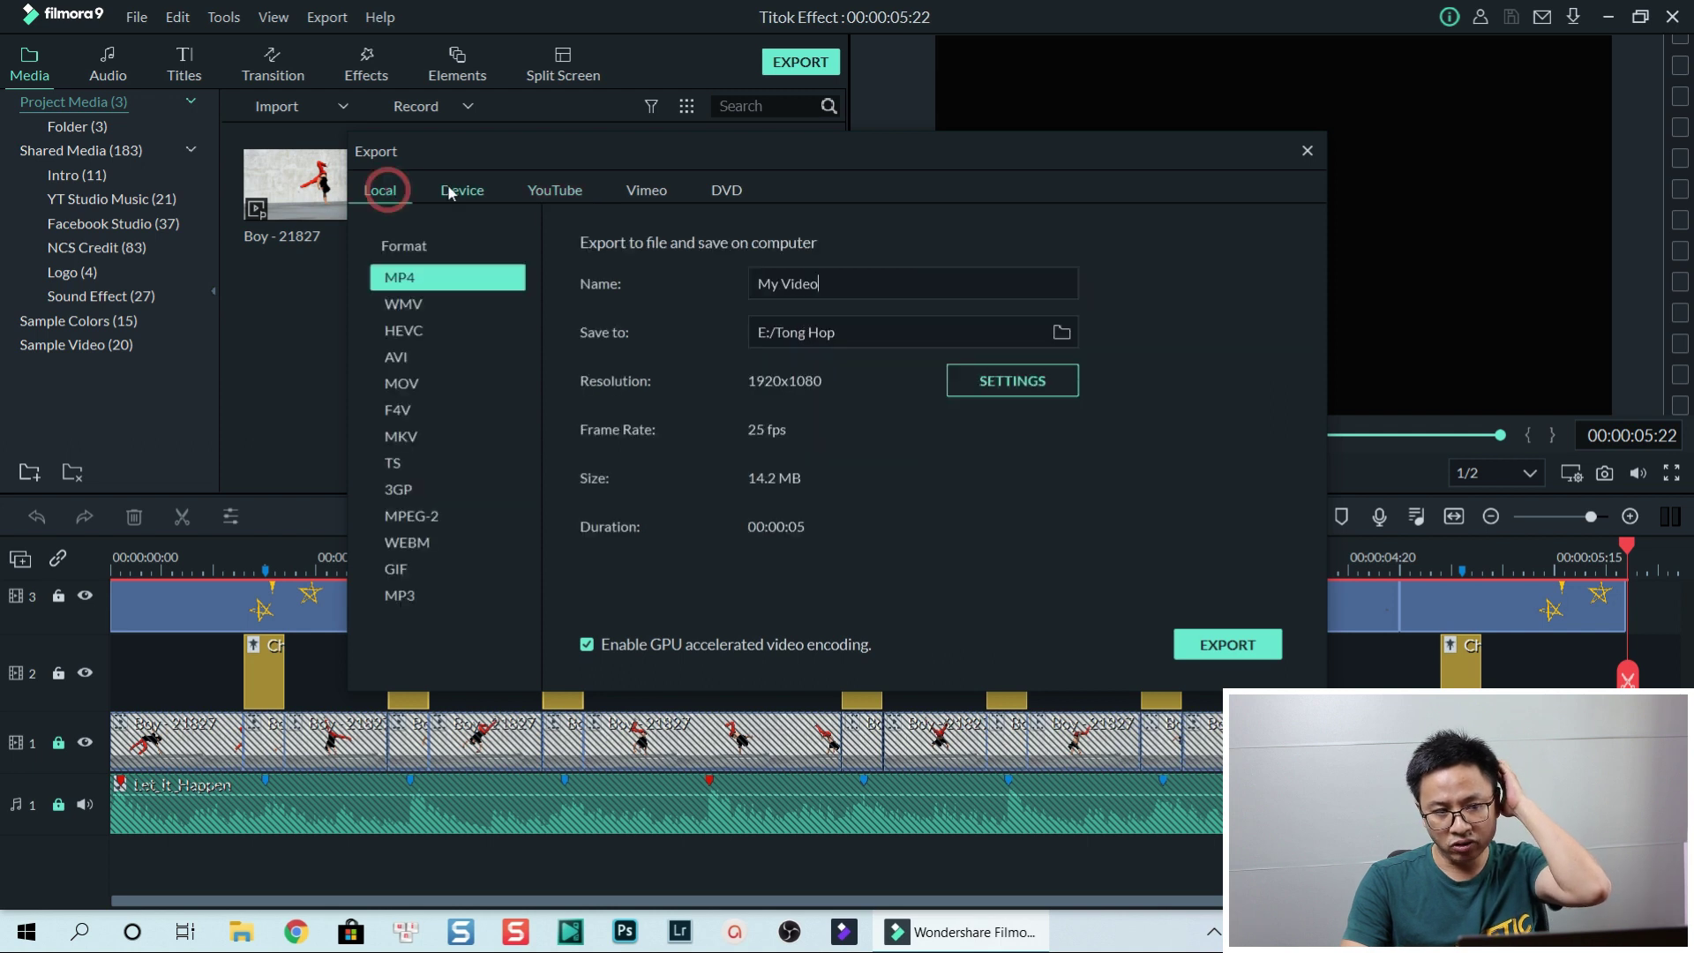
click(452, 191)
click(549, 192)
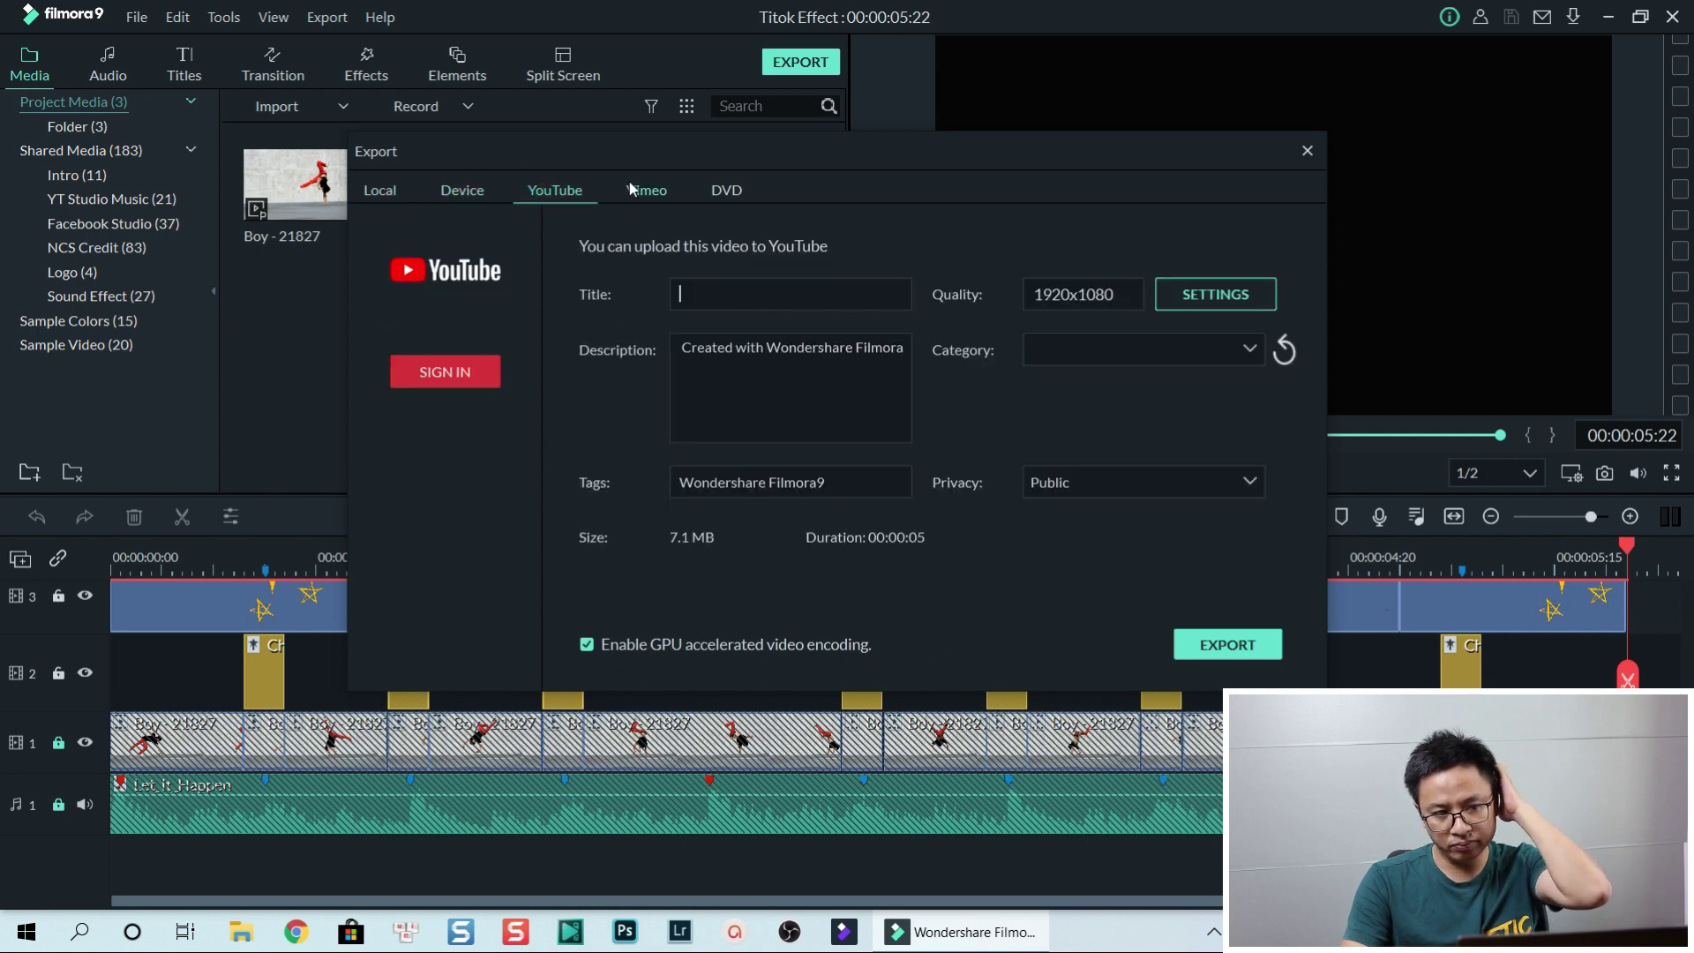
click(646, 189)
click(721, 190)
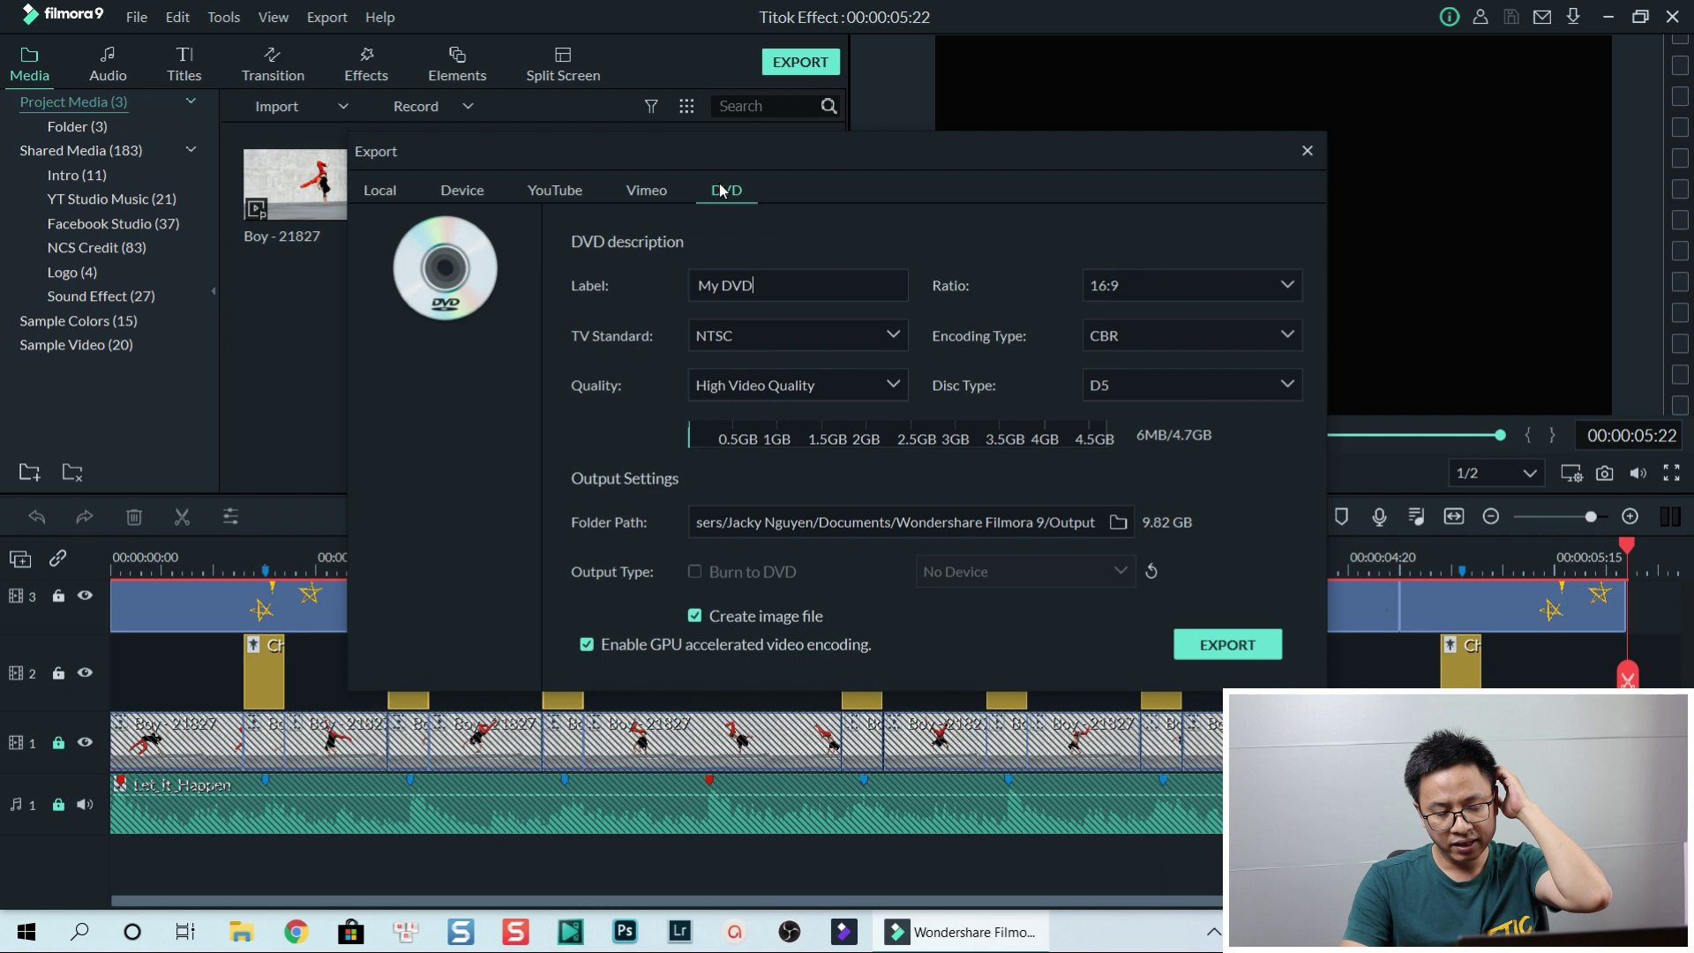
click(386, 192)
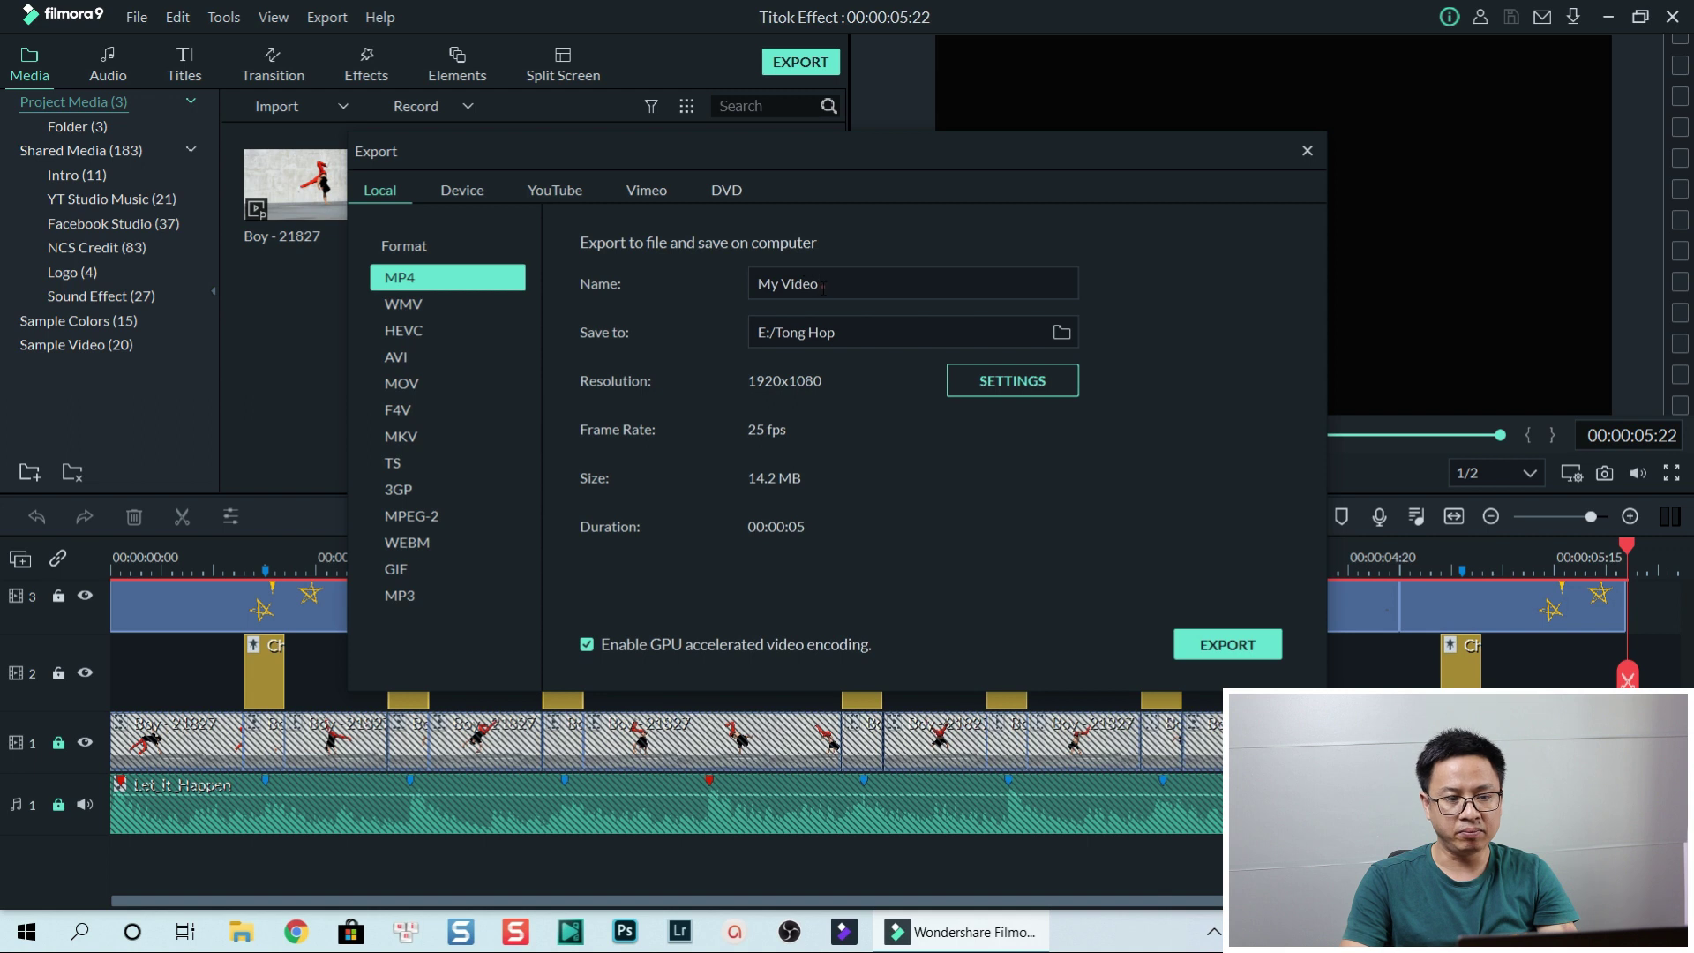
drag(822, 286, 729, 301)
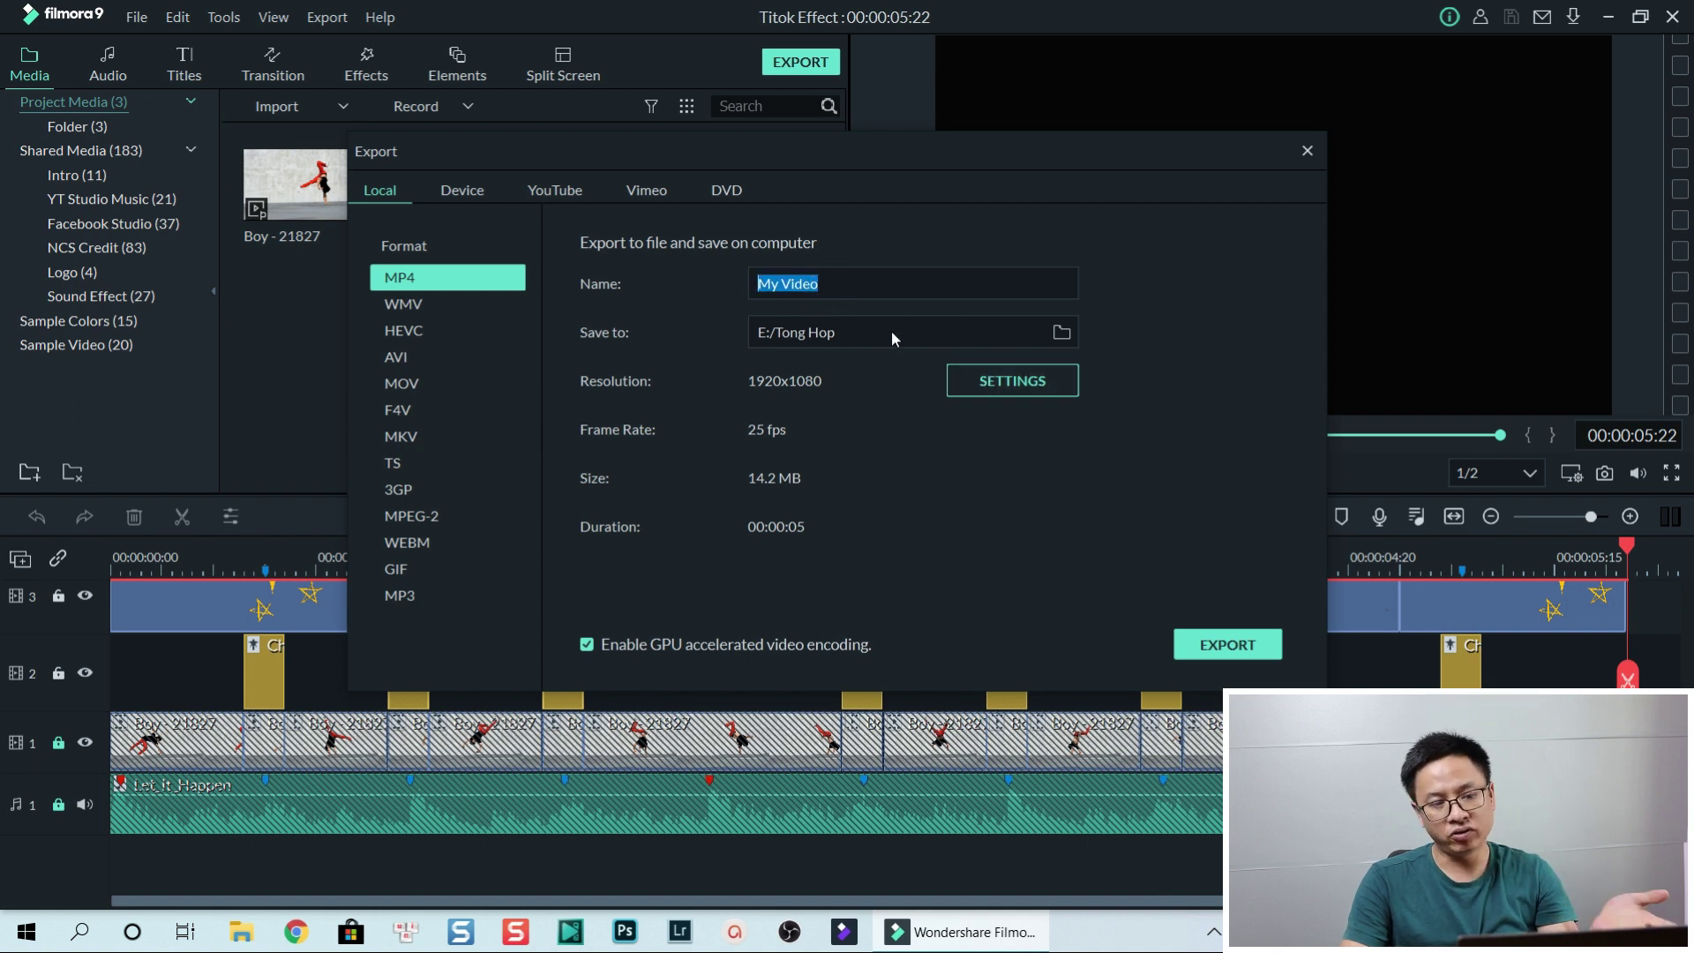
Set the local MP4 export frame rate to 24 fps, keeping the 20000 kbps bit rate.
click(1003, 379)
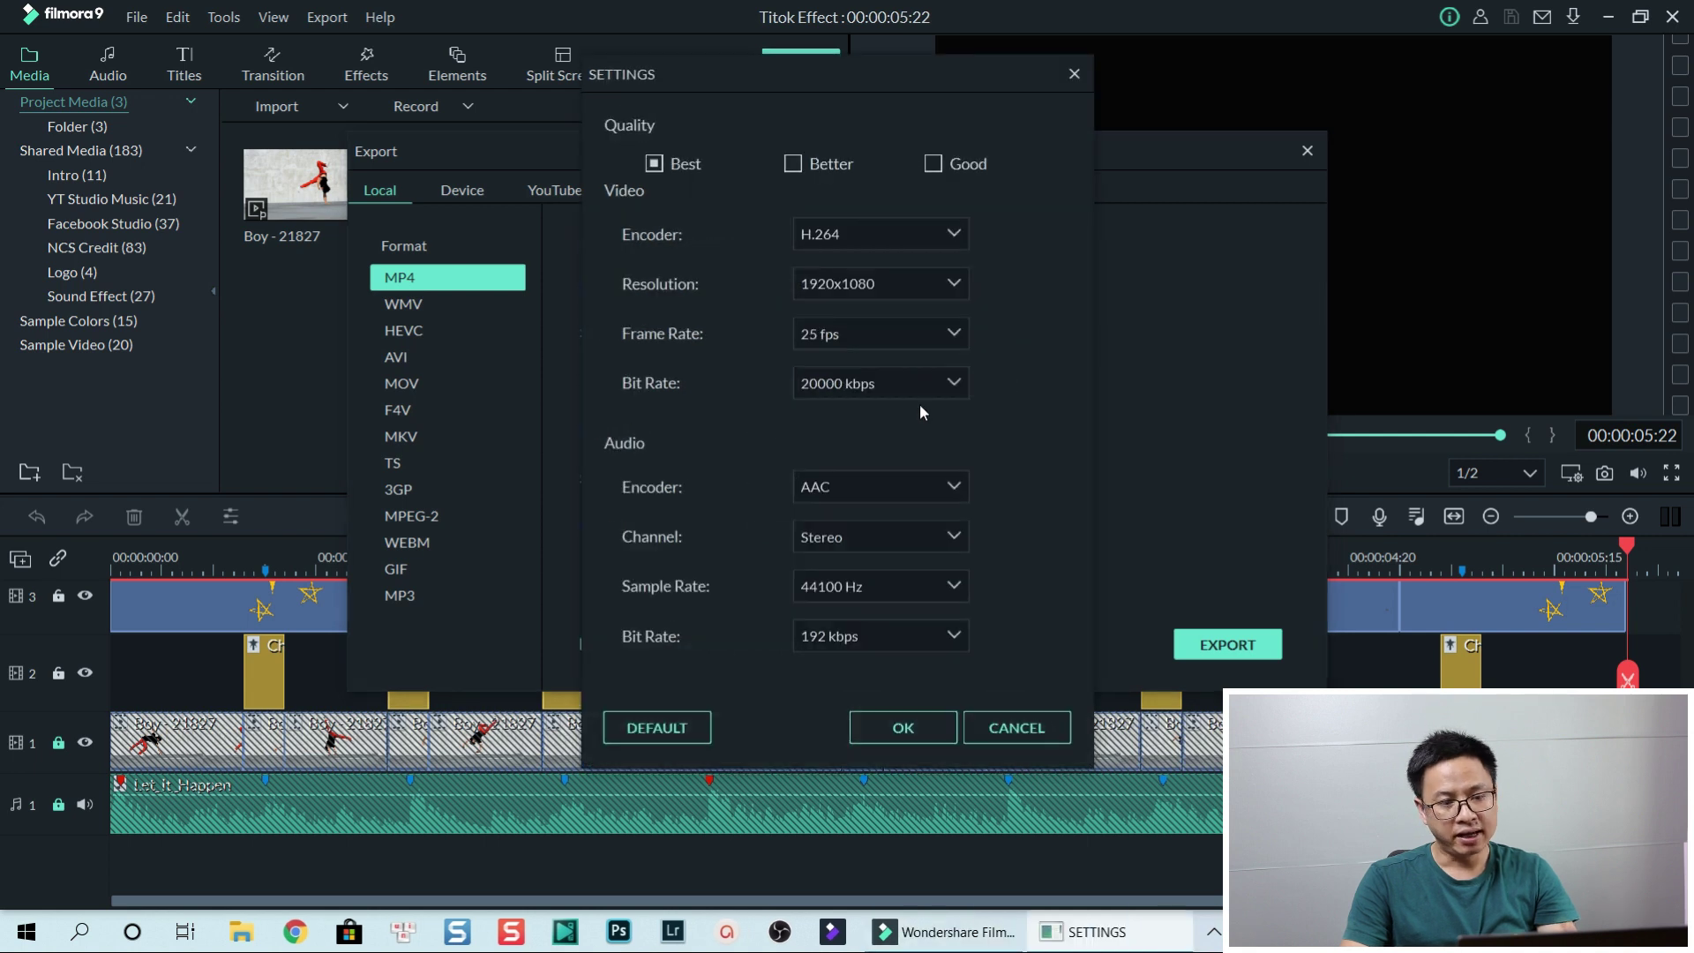
click(859, 334)
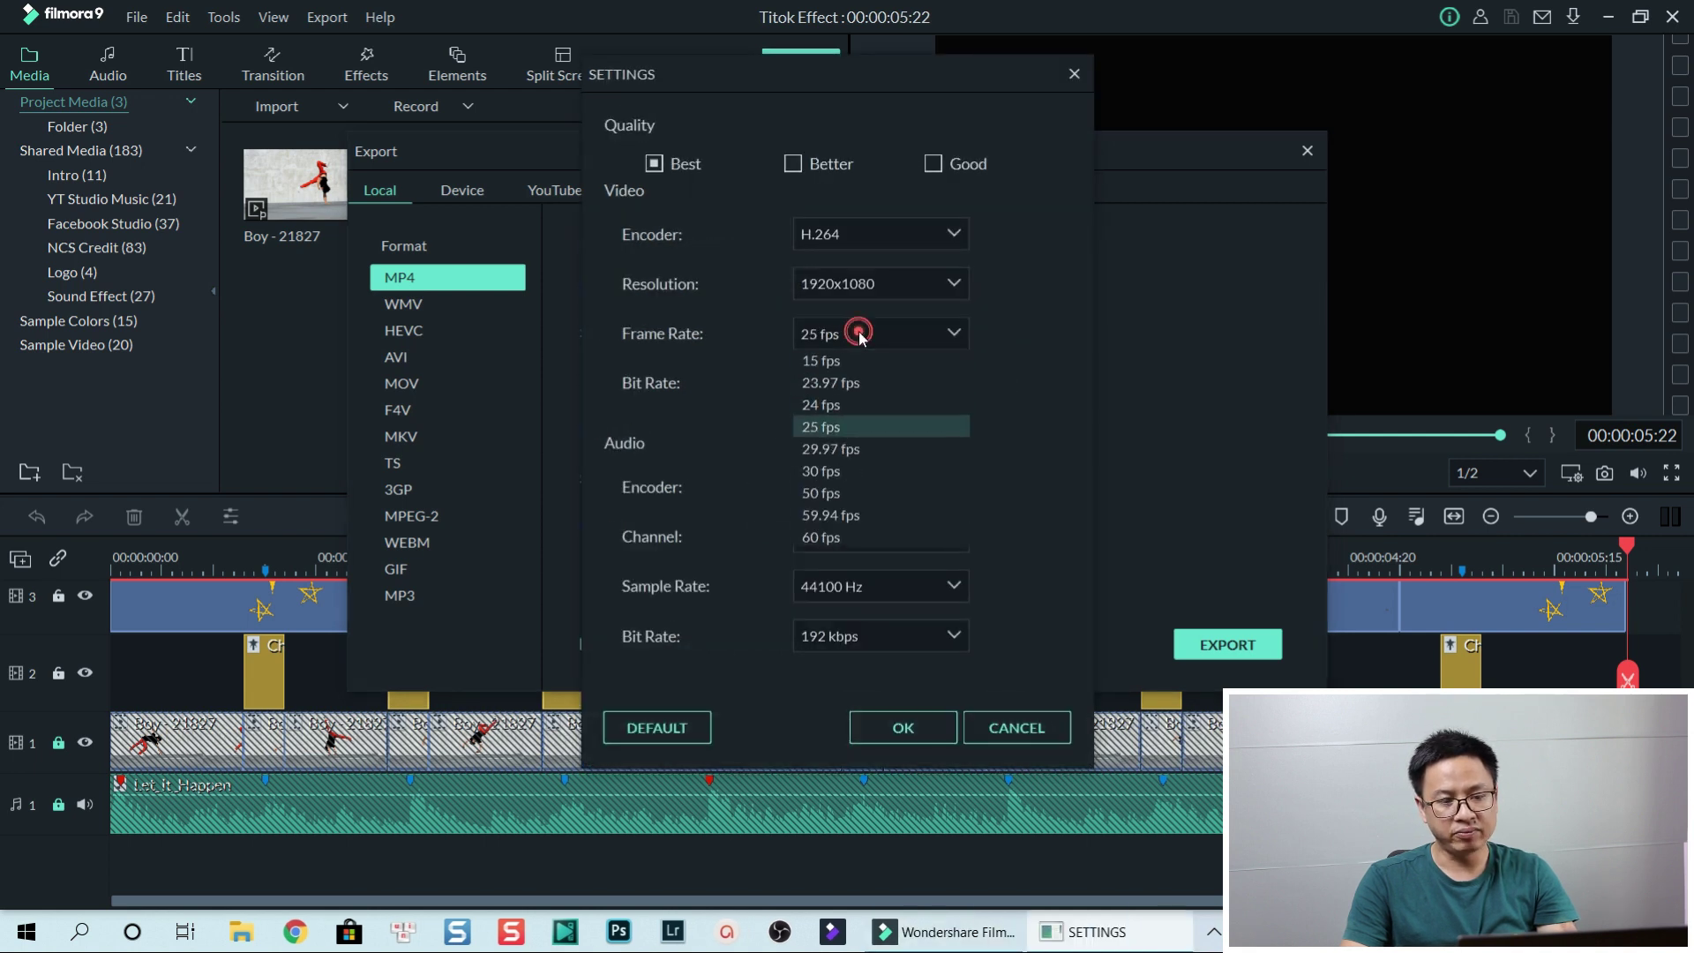
click(826, 397)
click(862, 386)
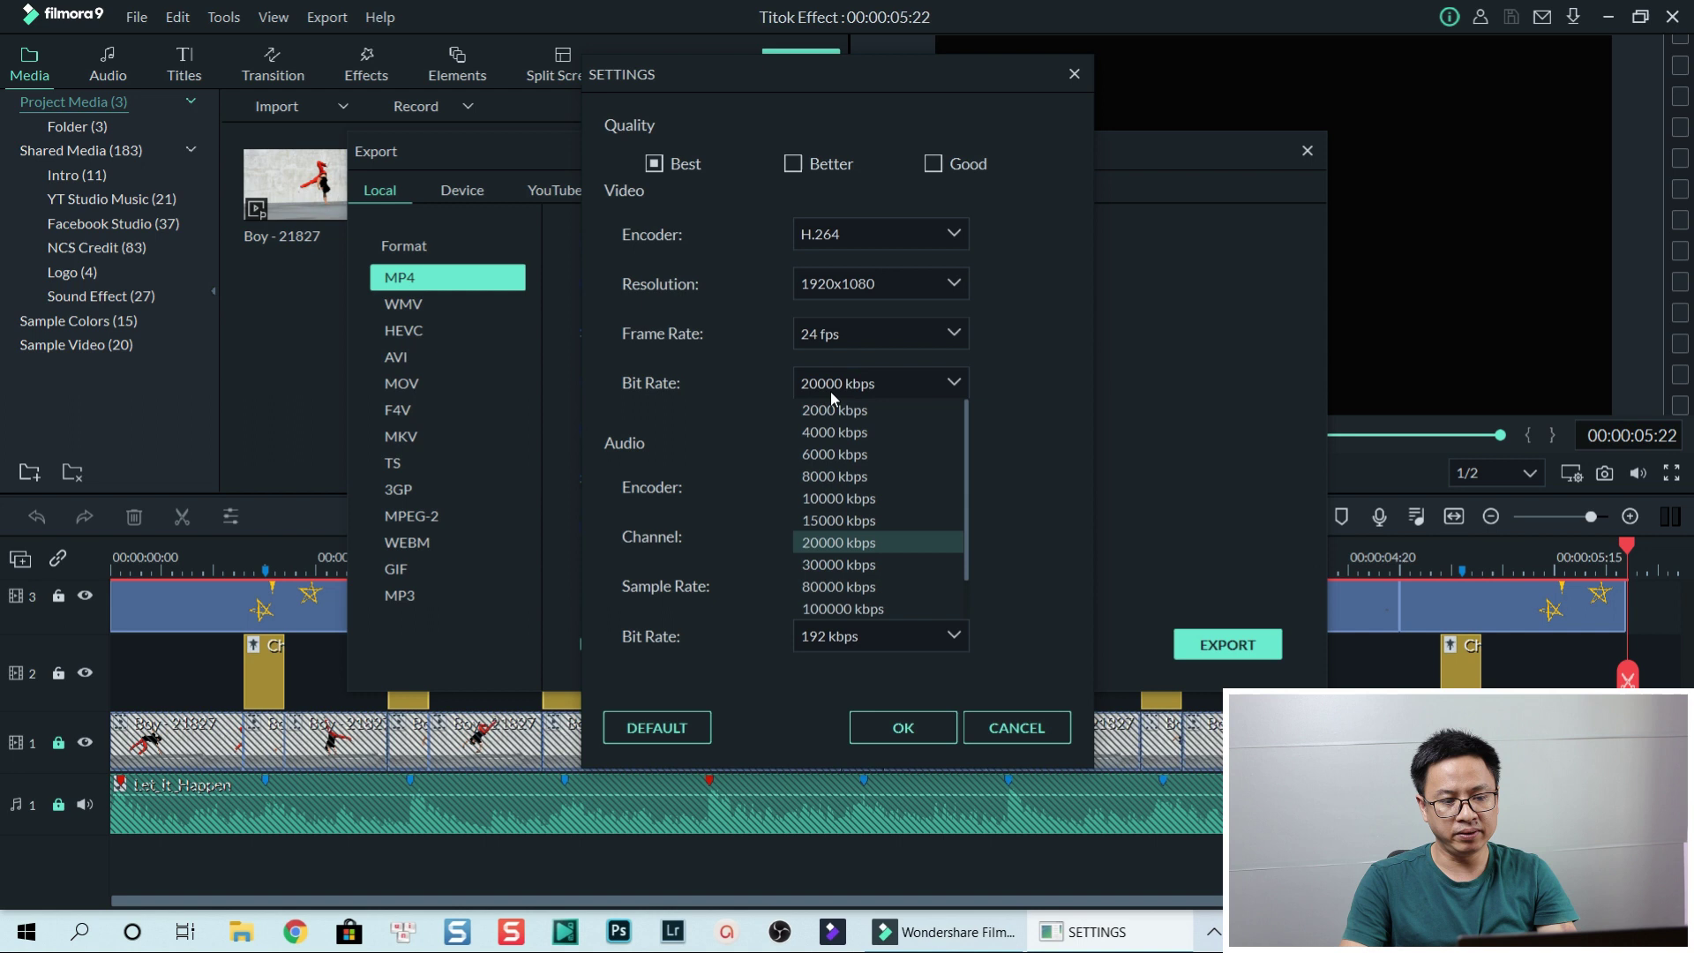
click(829, 544)
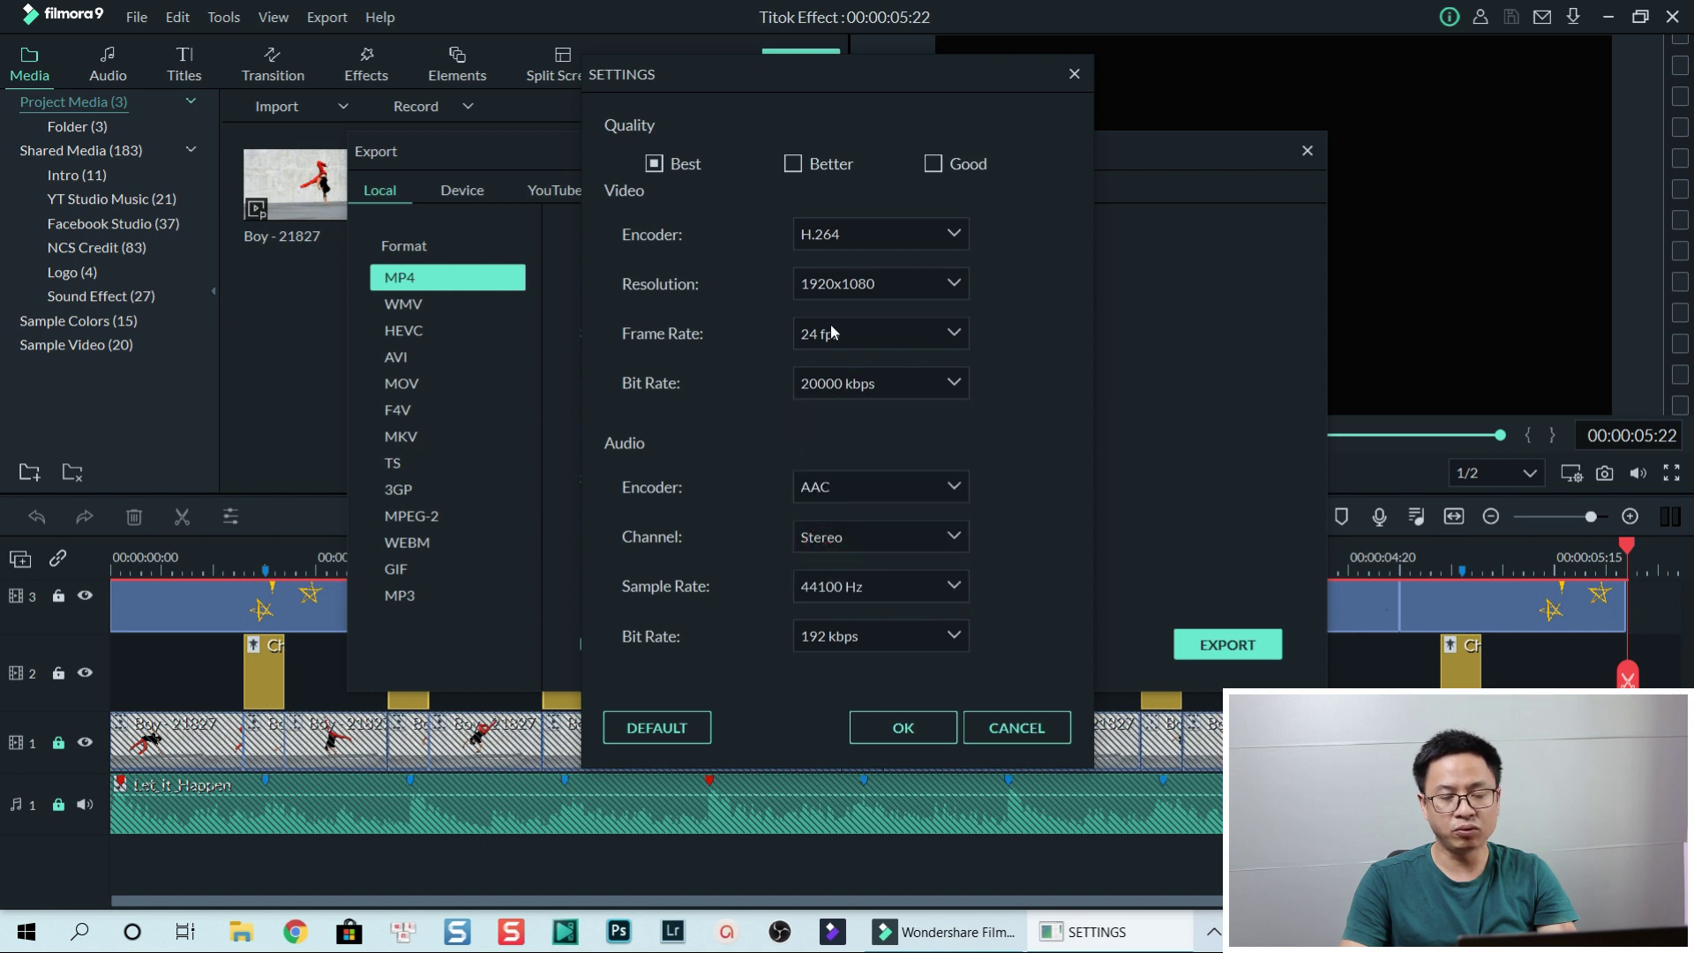
click(901, 729)
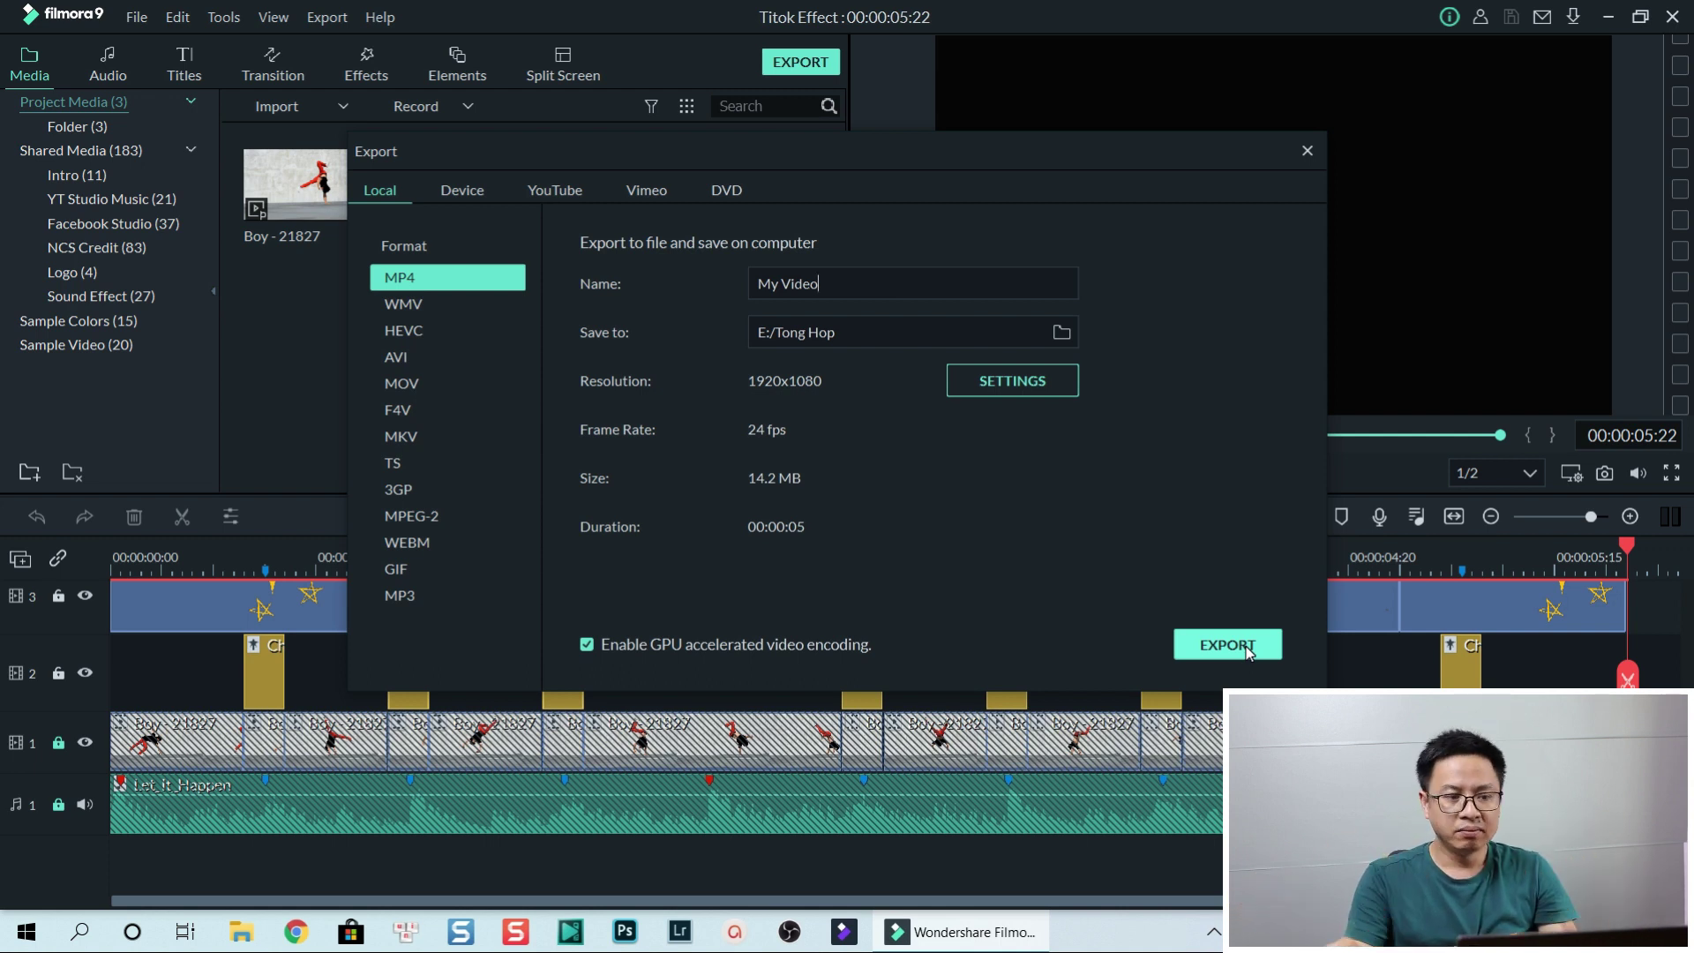
Switch to the YouTube export and title the upload 'Tik Tok Effect'.
click(565, 193)
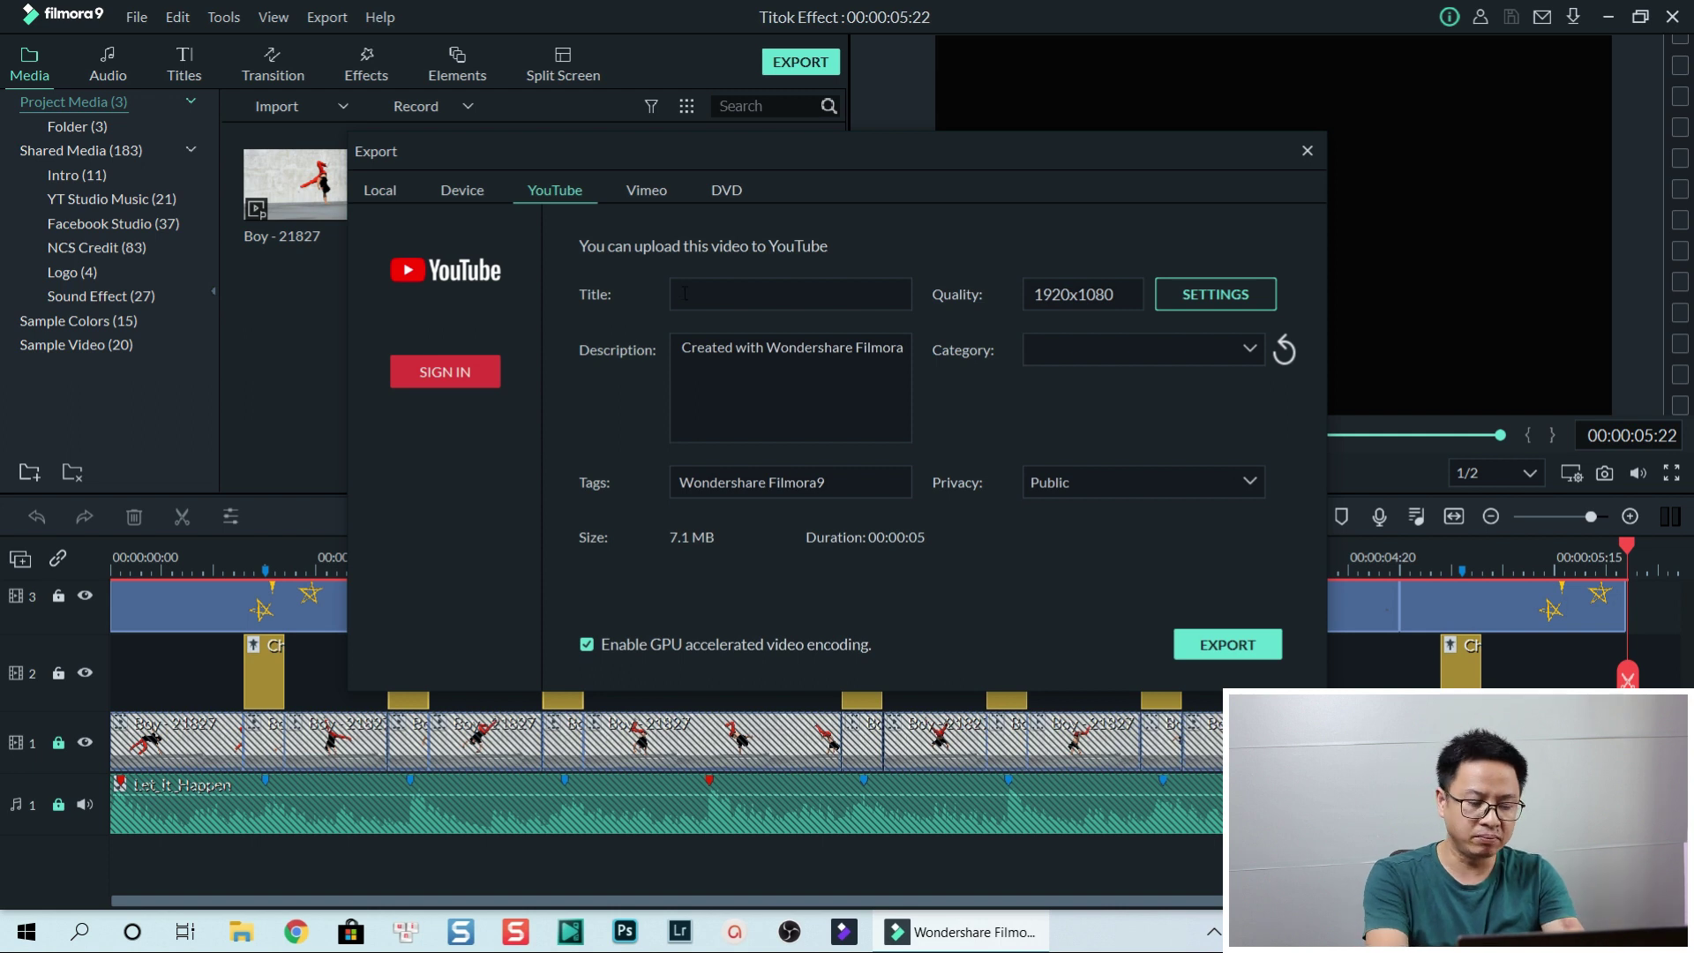
text(Thi)
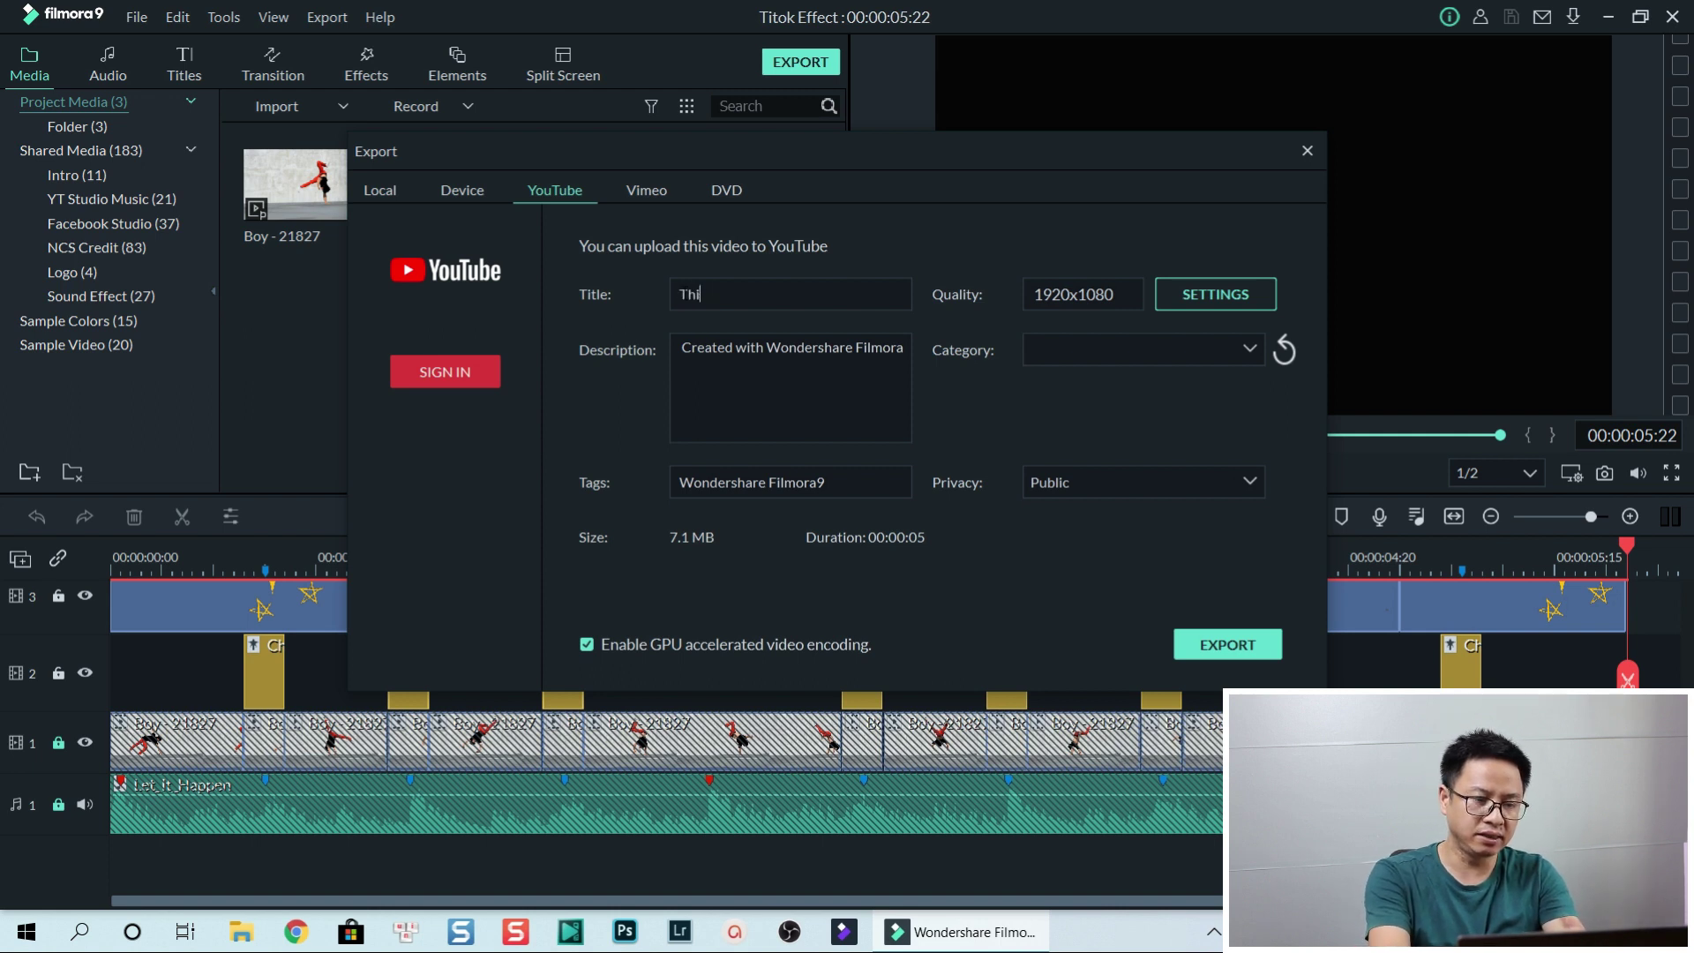
key(BackSpace)
key(BackSpace)
text(ik )
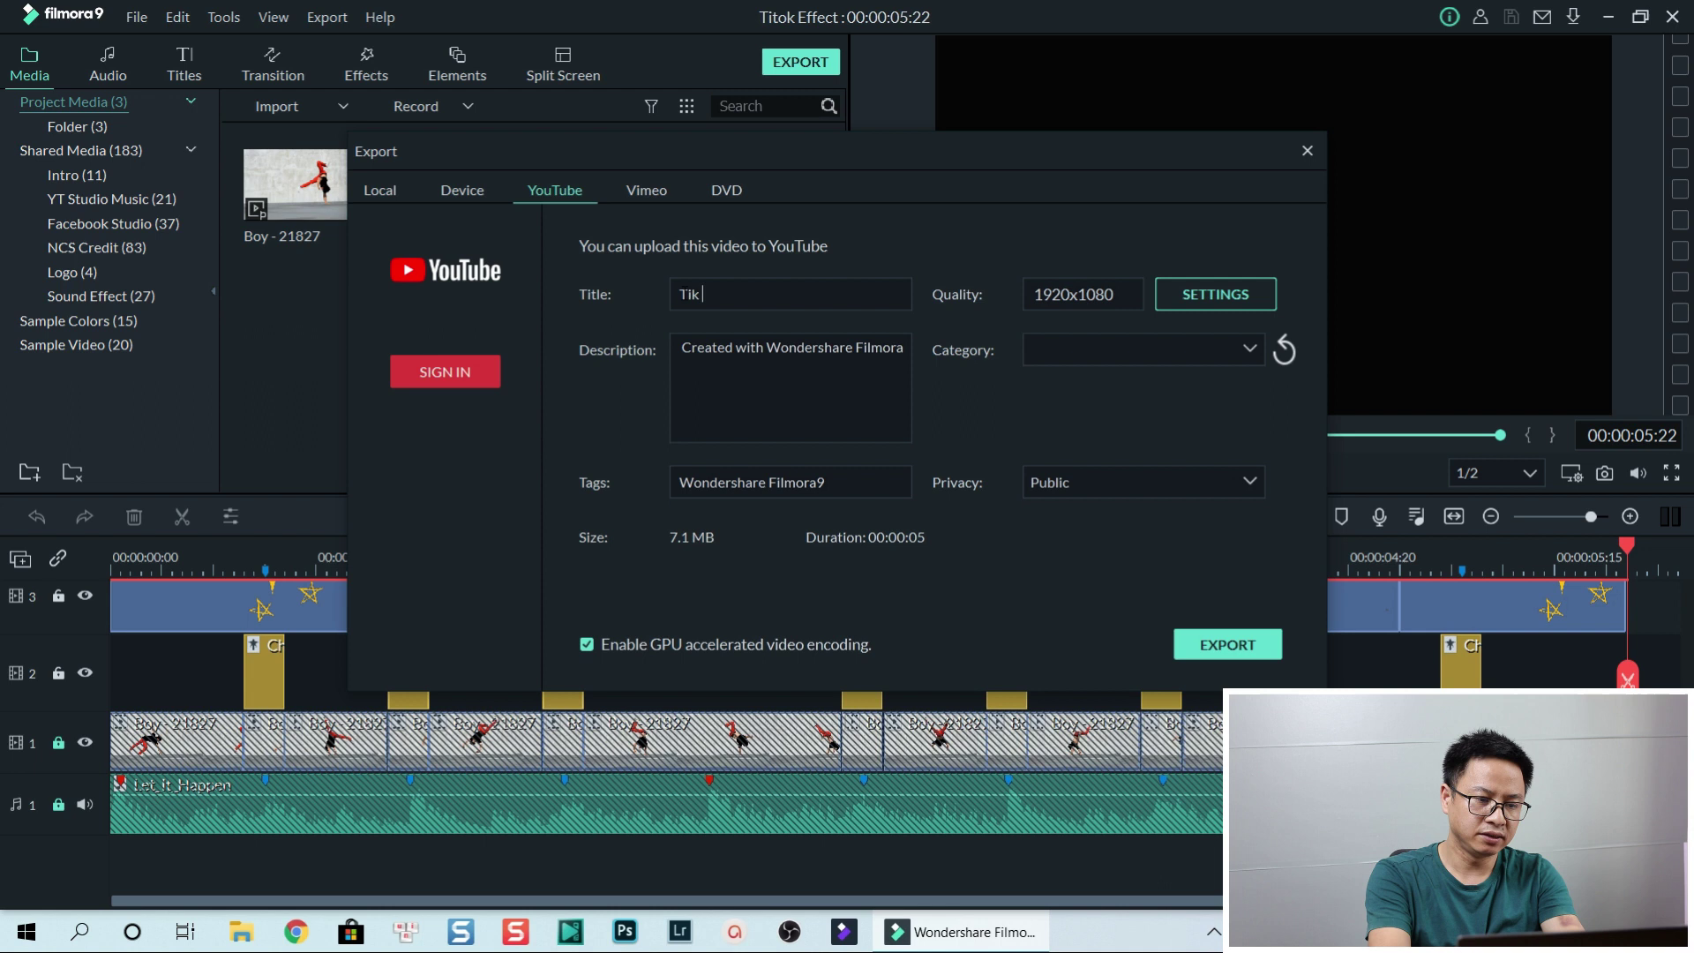
text(Tok Effect)
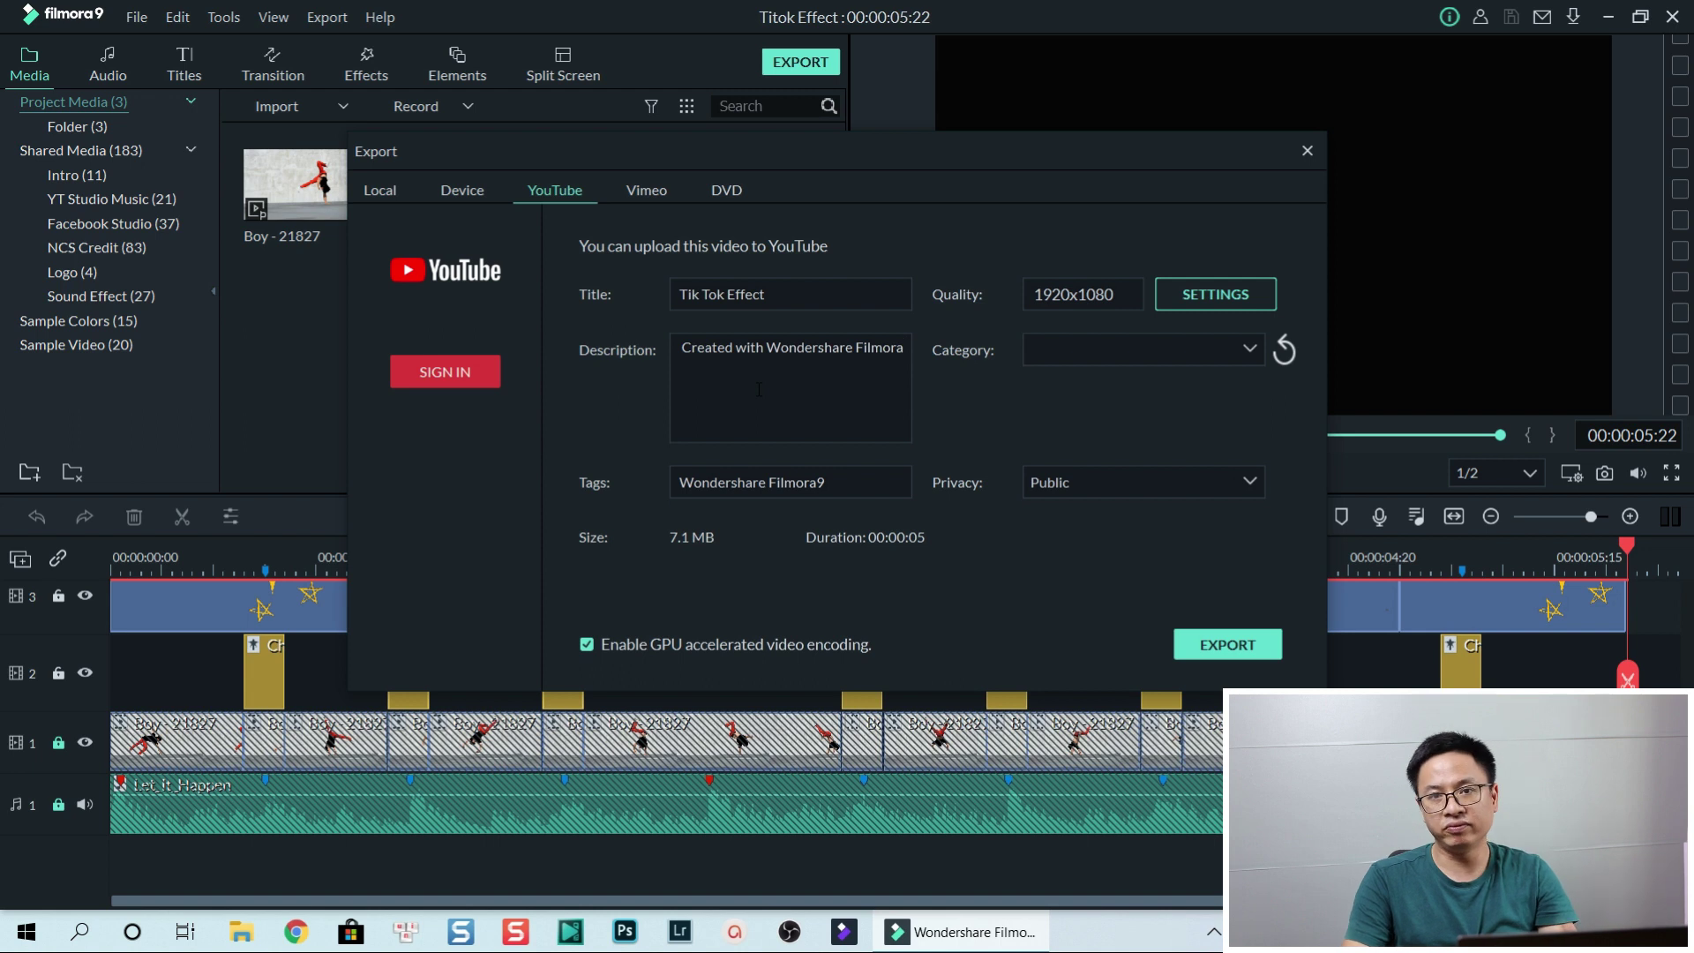
Replace the description with 'This is description' and the tags with 'Filmora 9, Titok'.
triple_click(759, 389)
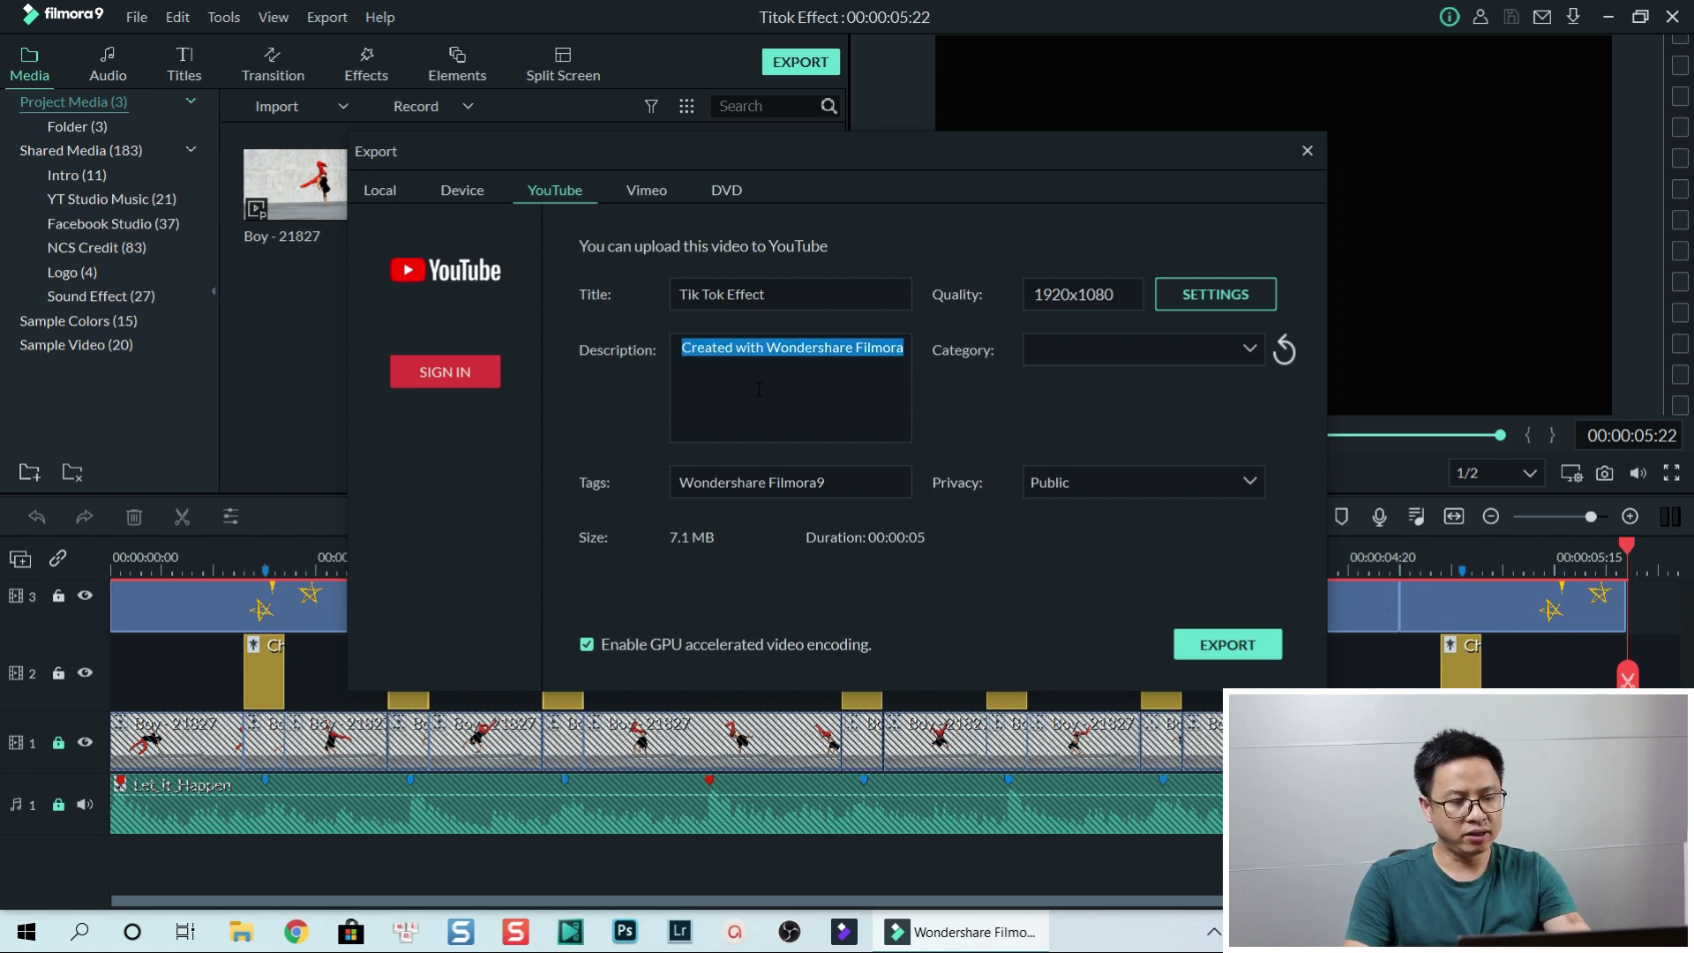
text(This )
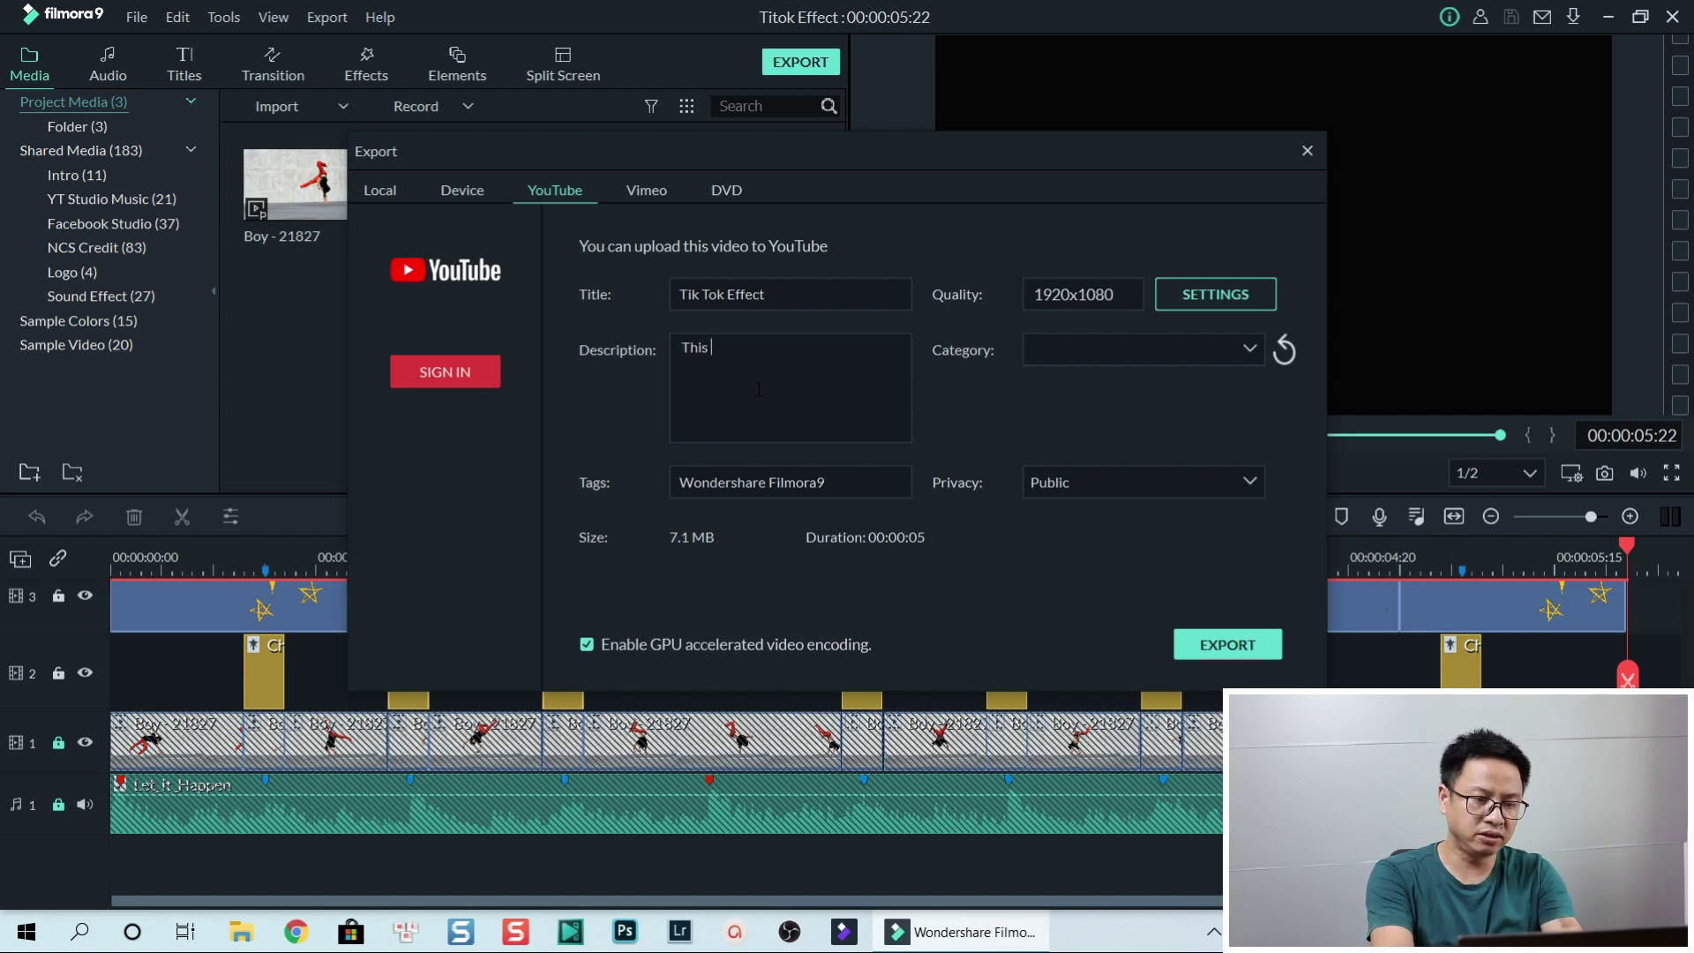
text(is )
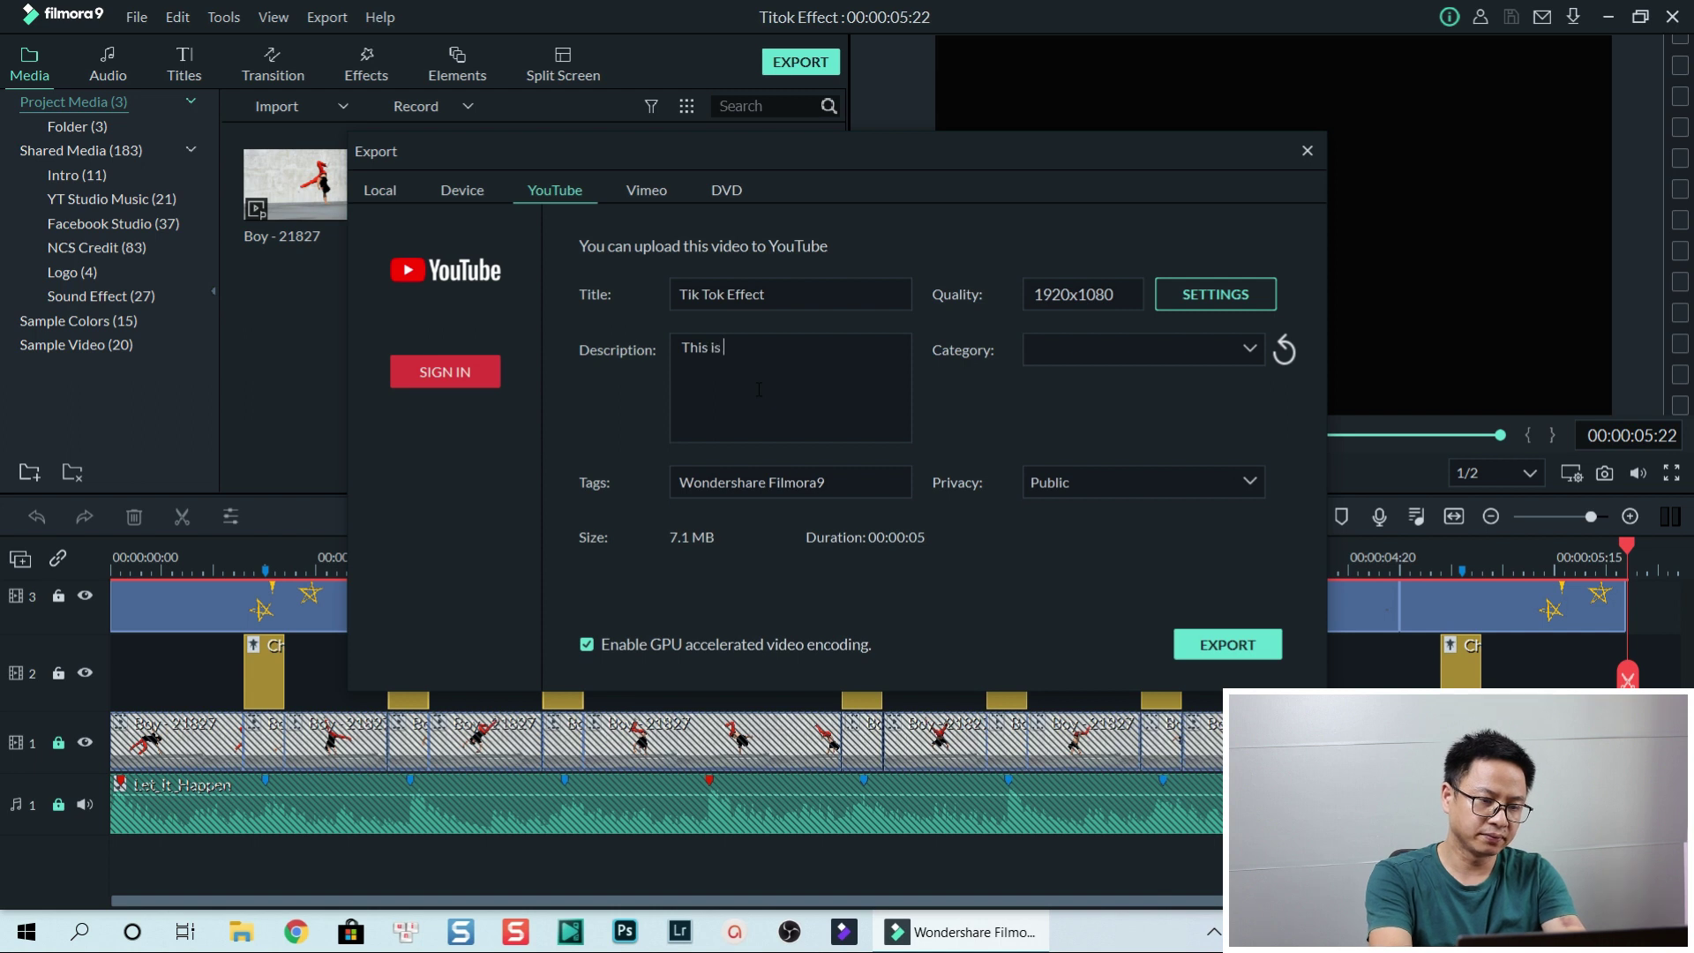
text(description)
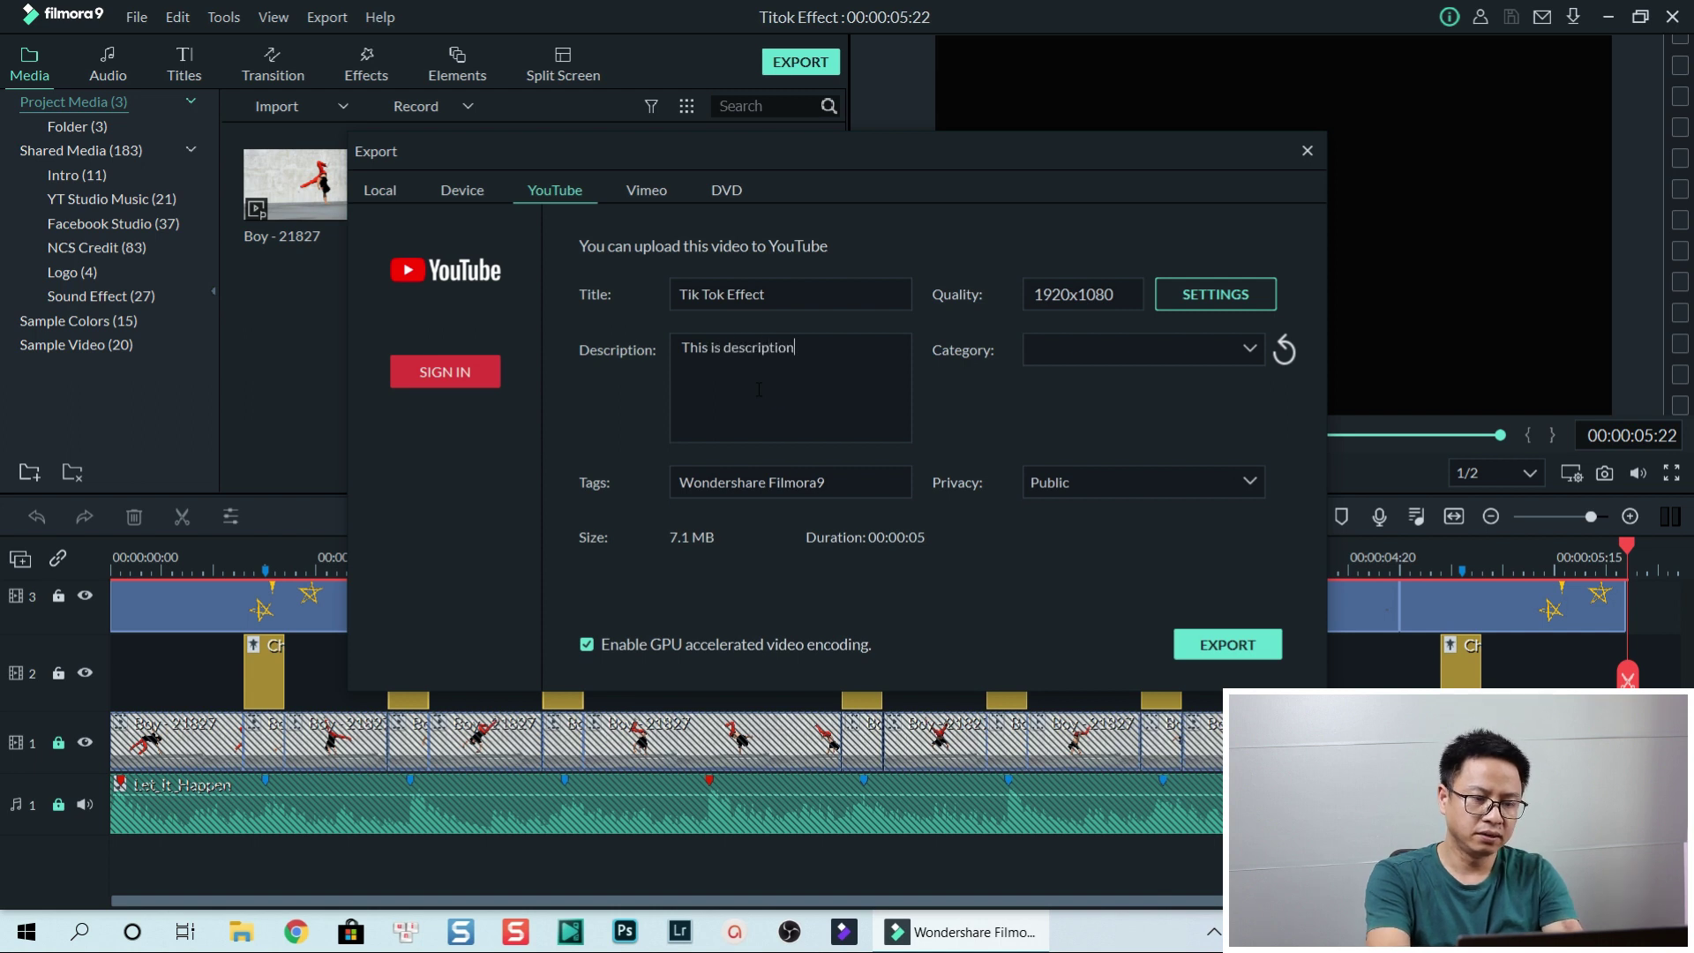
triple_click(854, 482)
text(Fil)
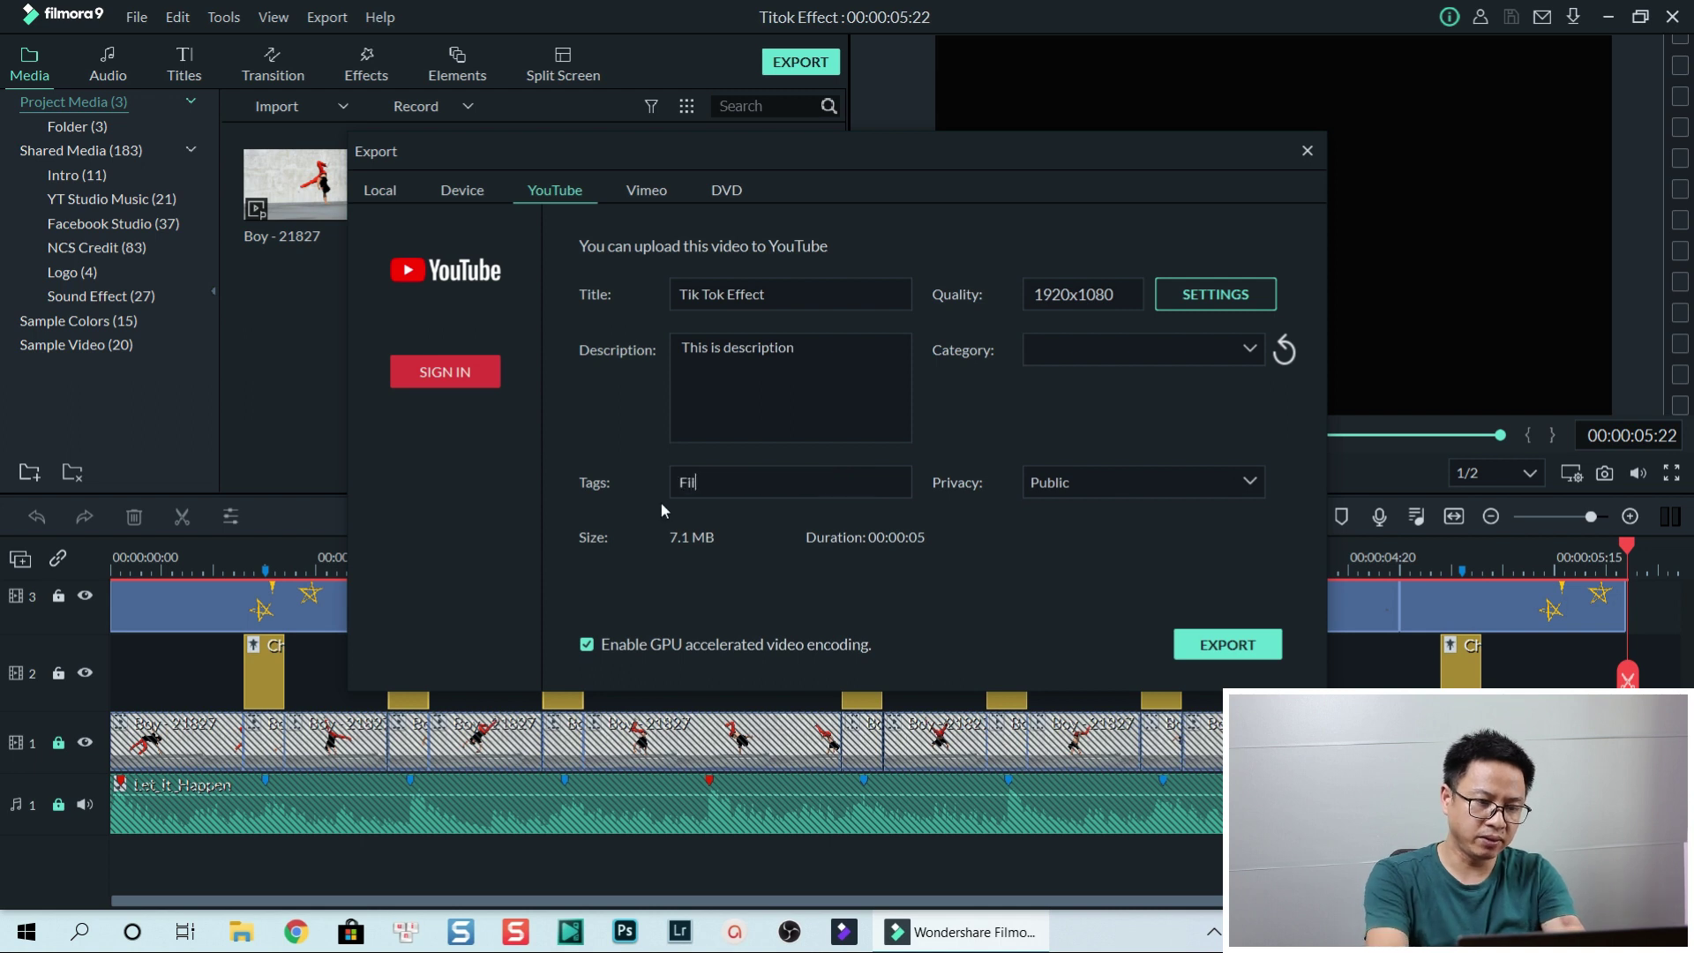
text(mora )
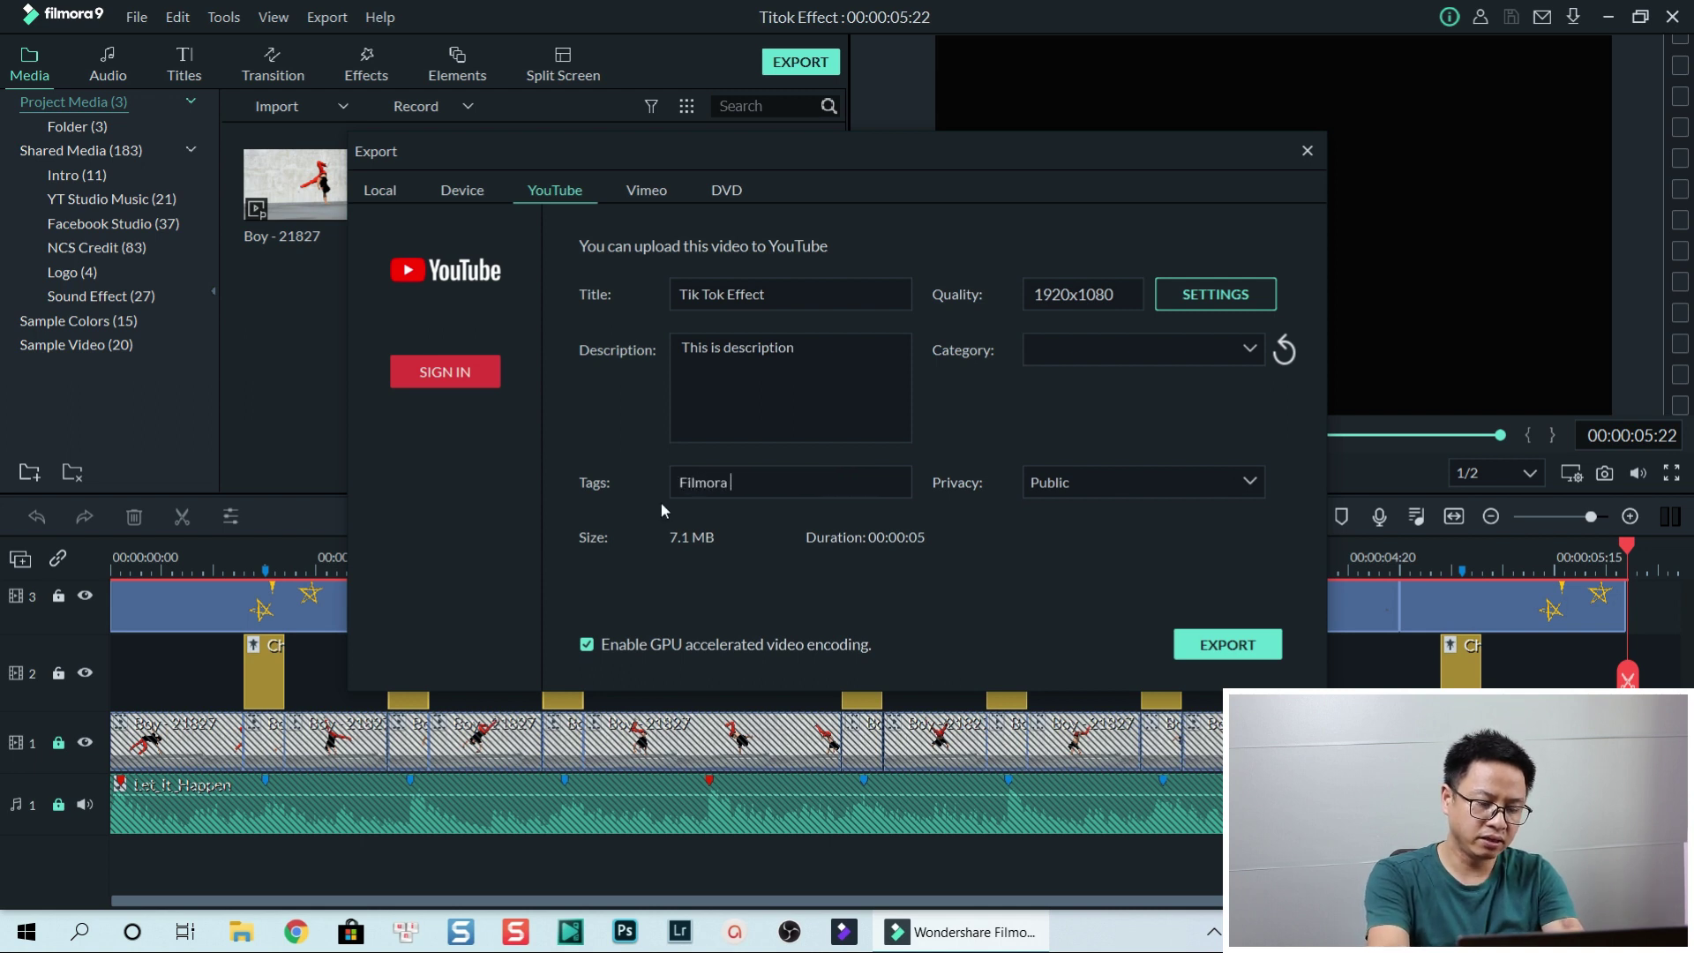
text(9, Tit)
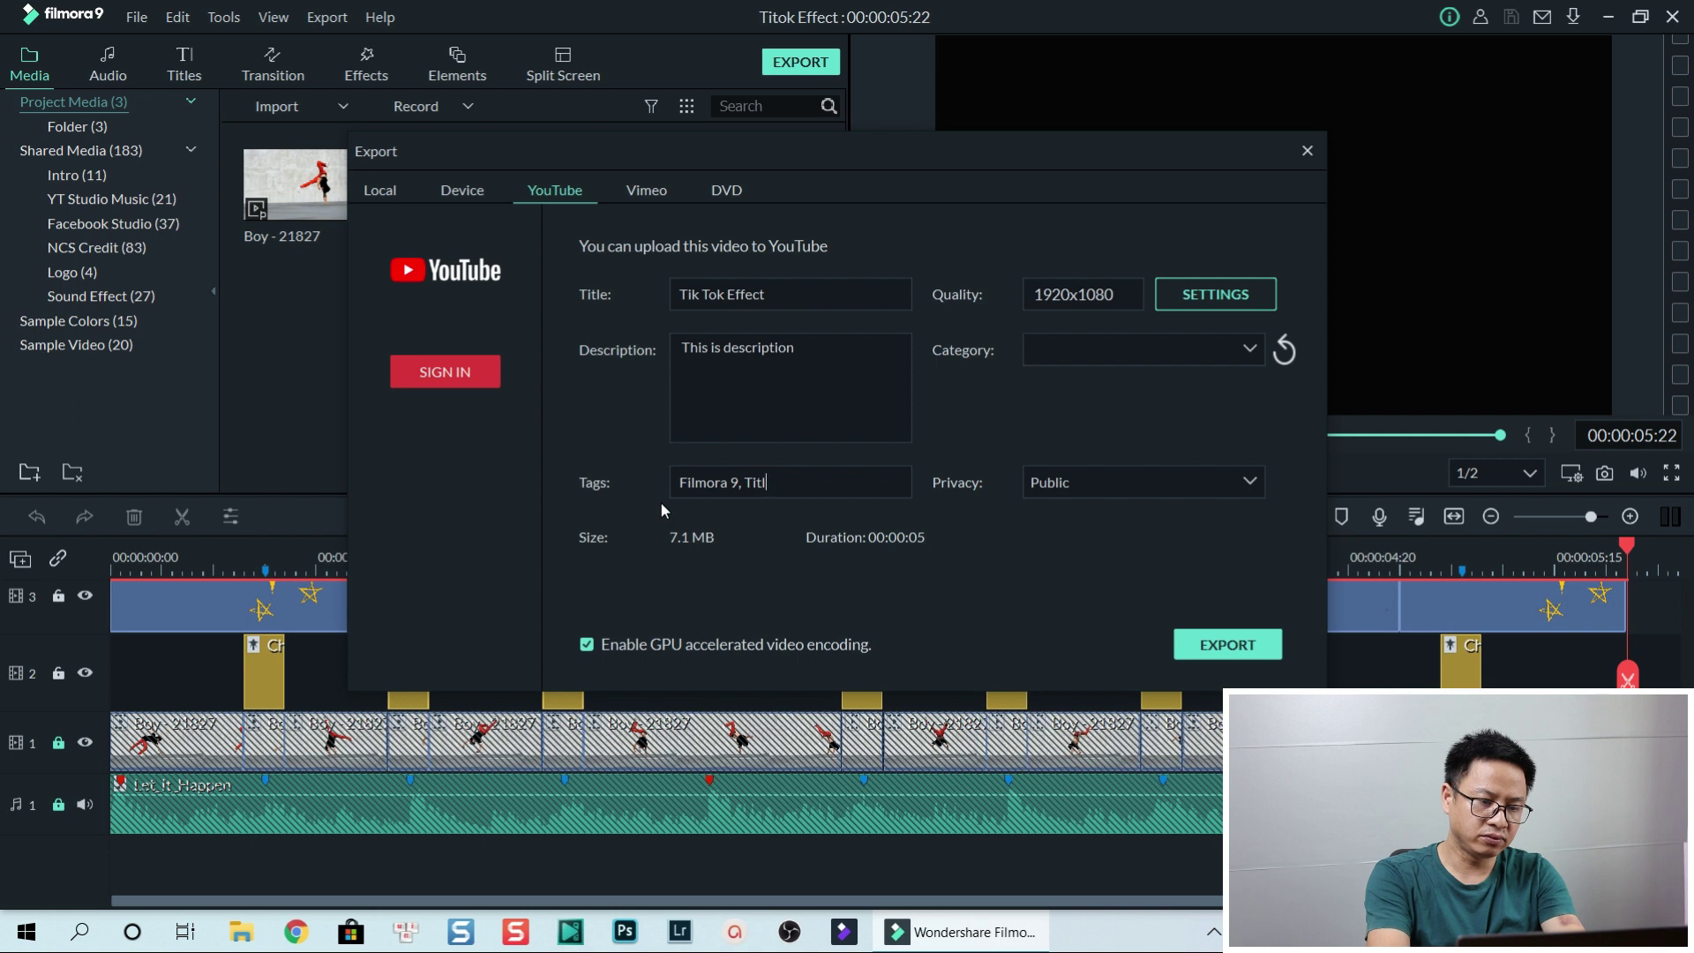
text(ok)
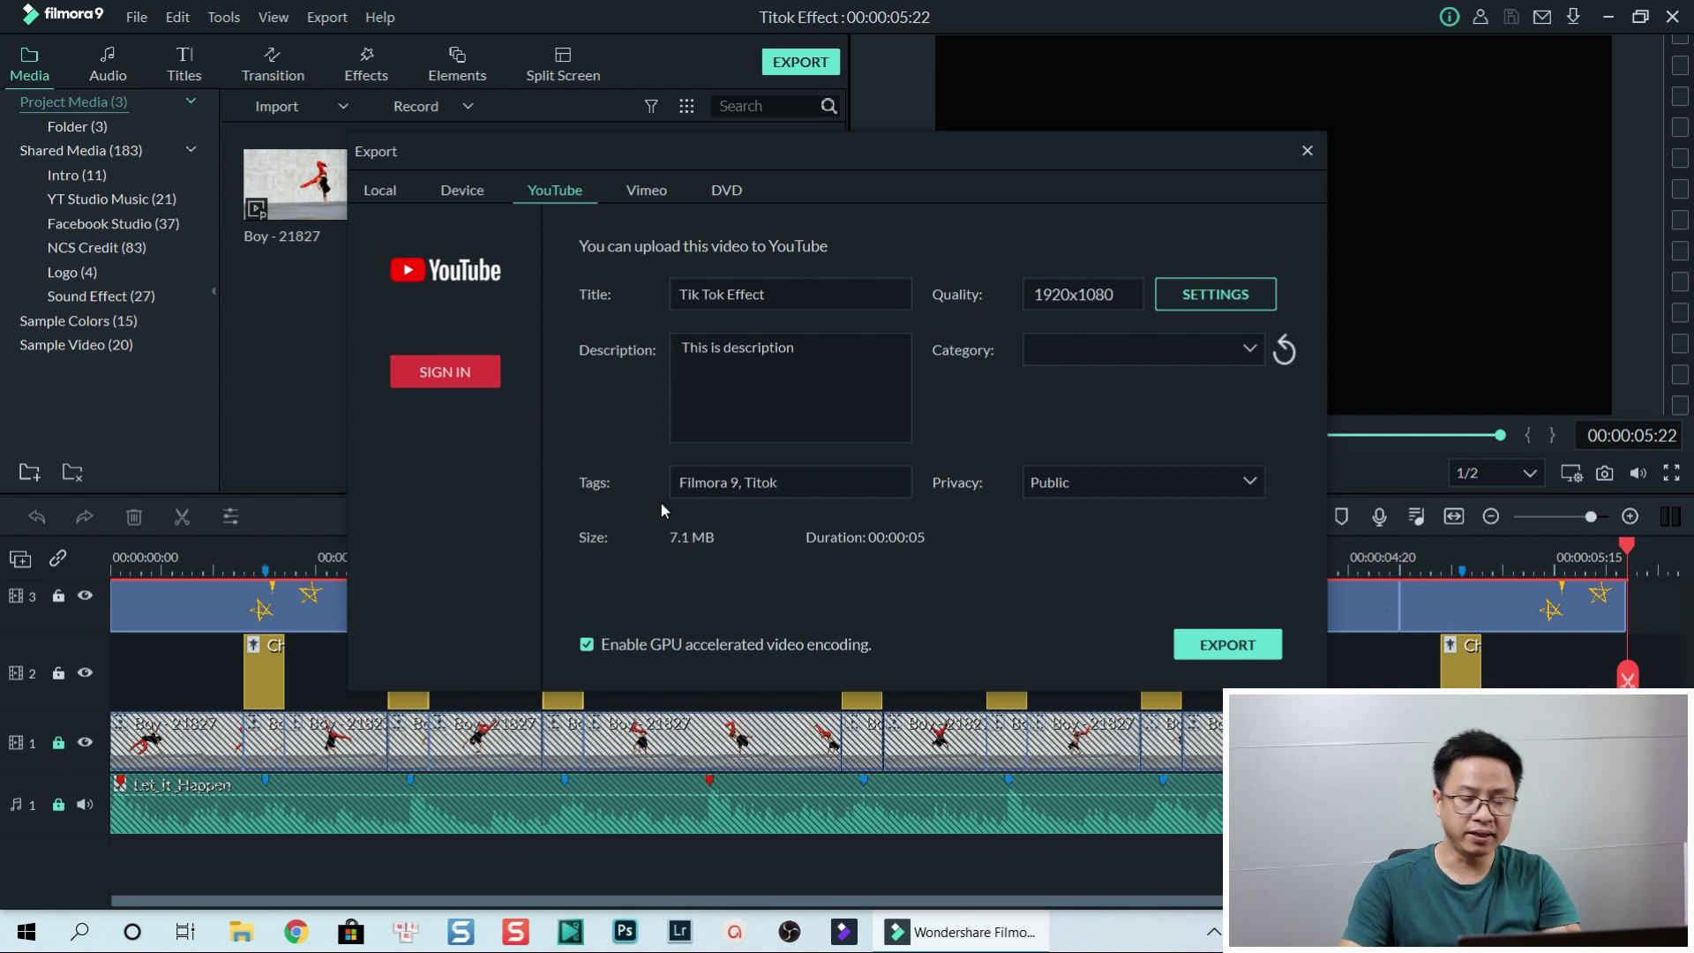
Change the YouTube upload privacy from Public to Unlisted.
click(1117, 494)
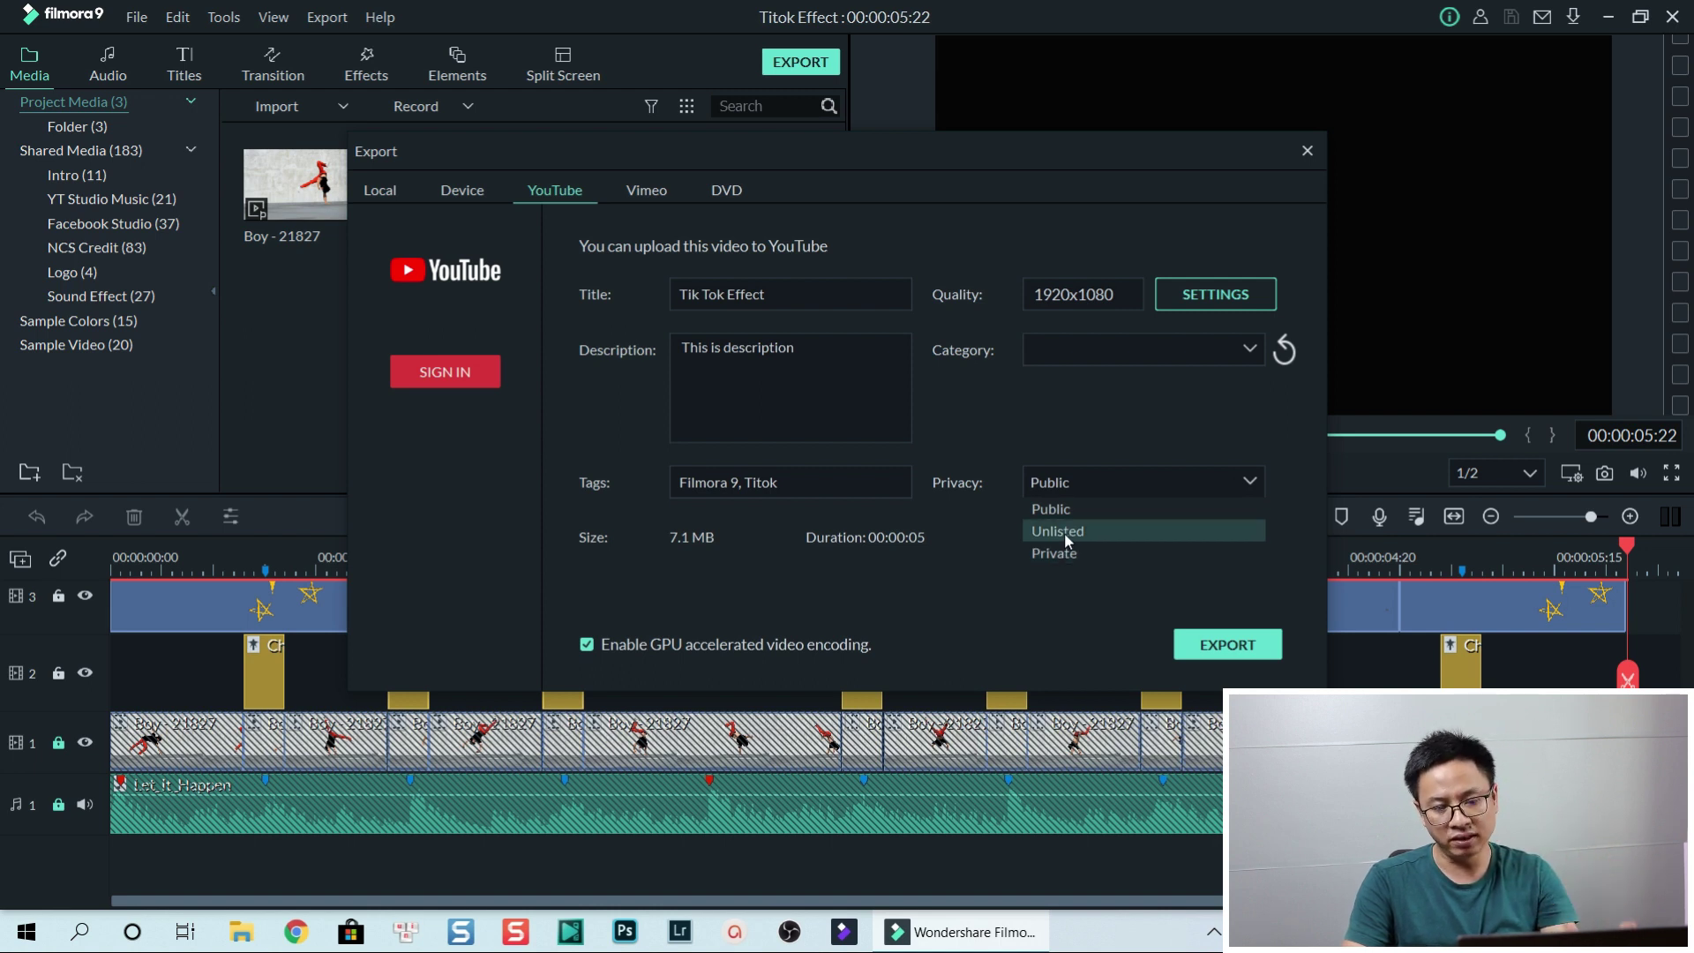
click(1064, 532)
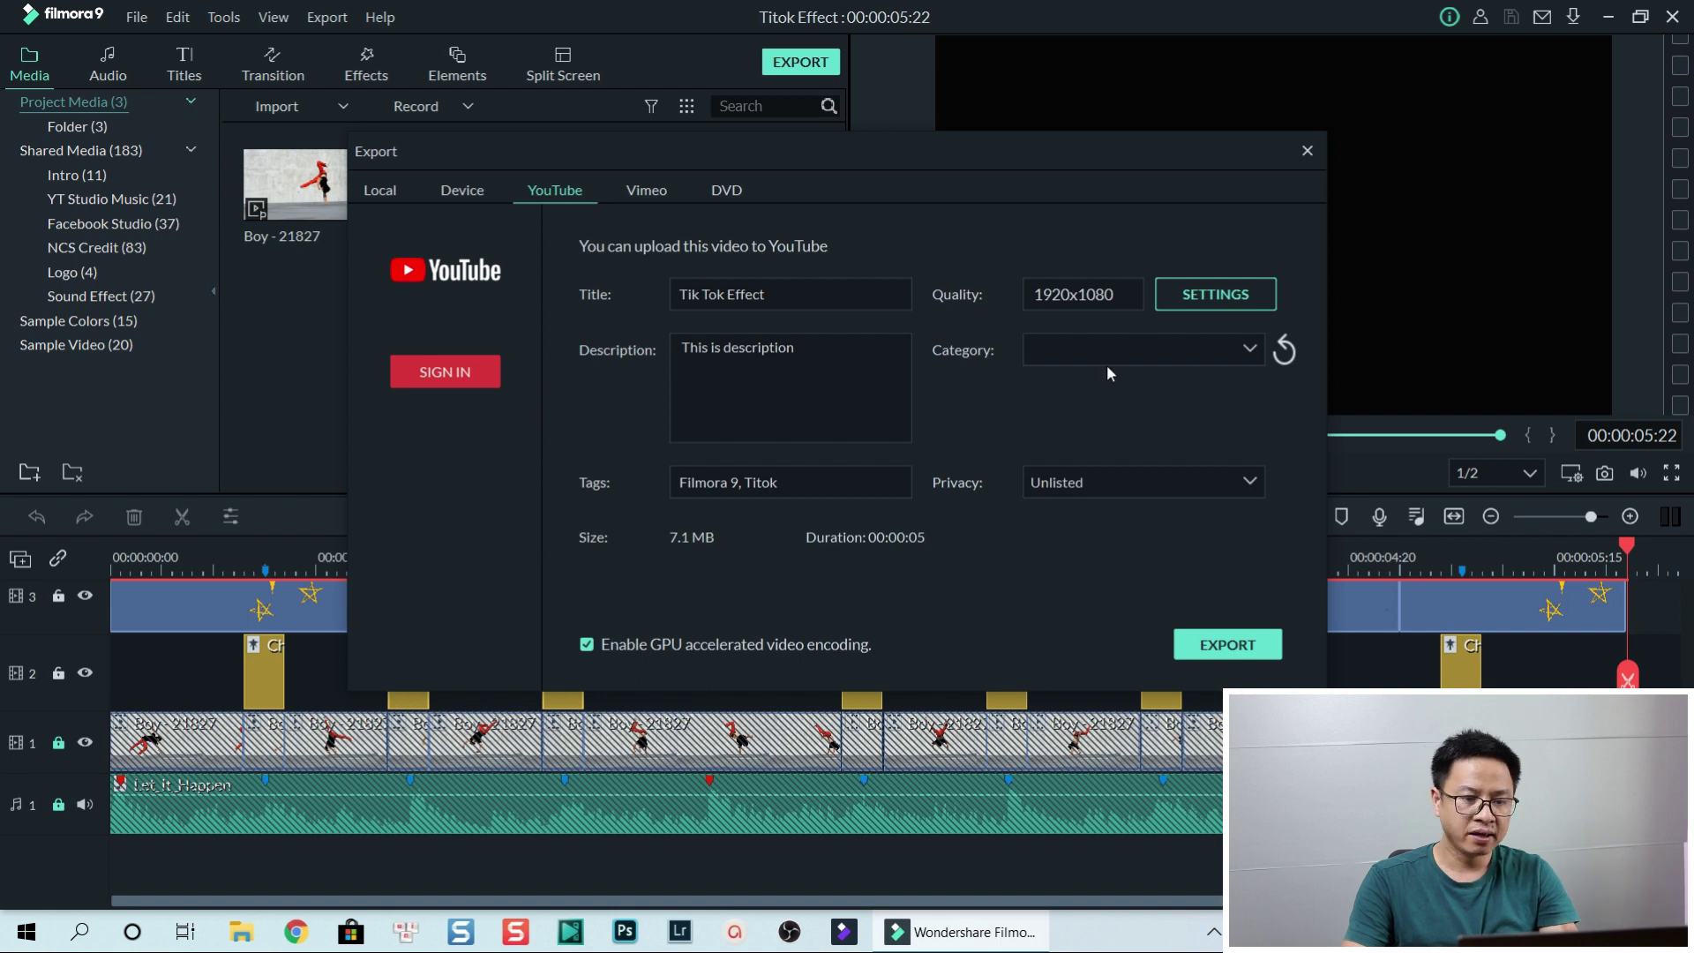
Set the YouTube export video bit rate to 20000 kbps and frame rate to 24 fps.
click(1202, 297)
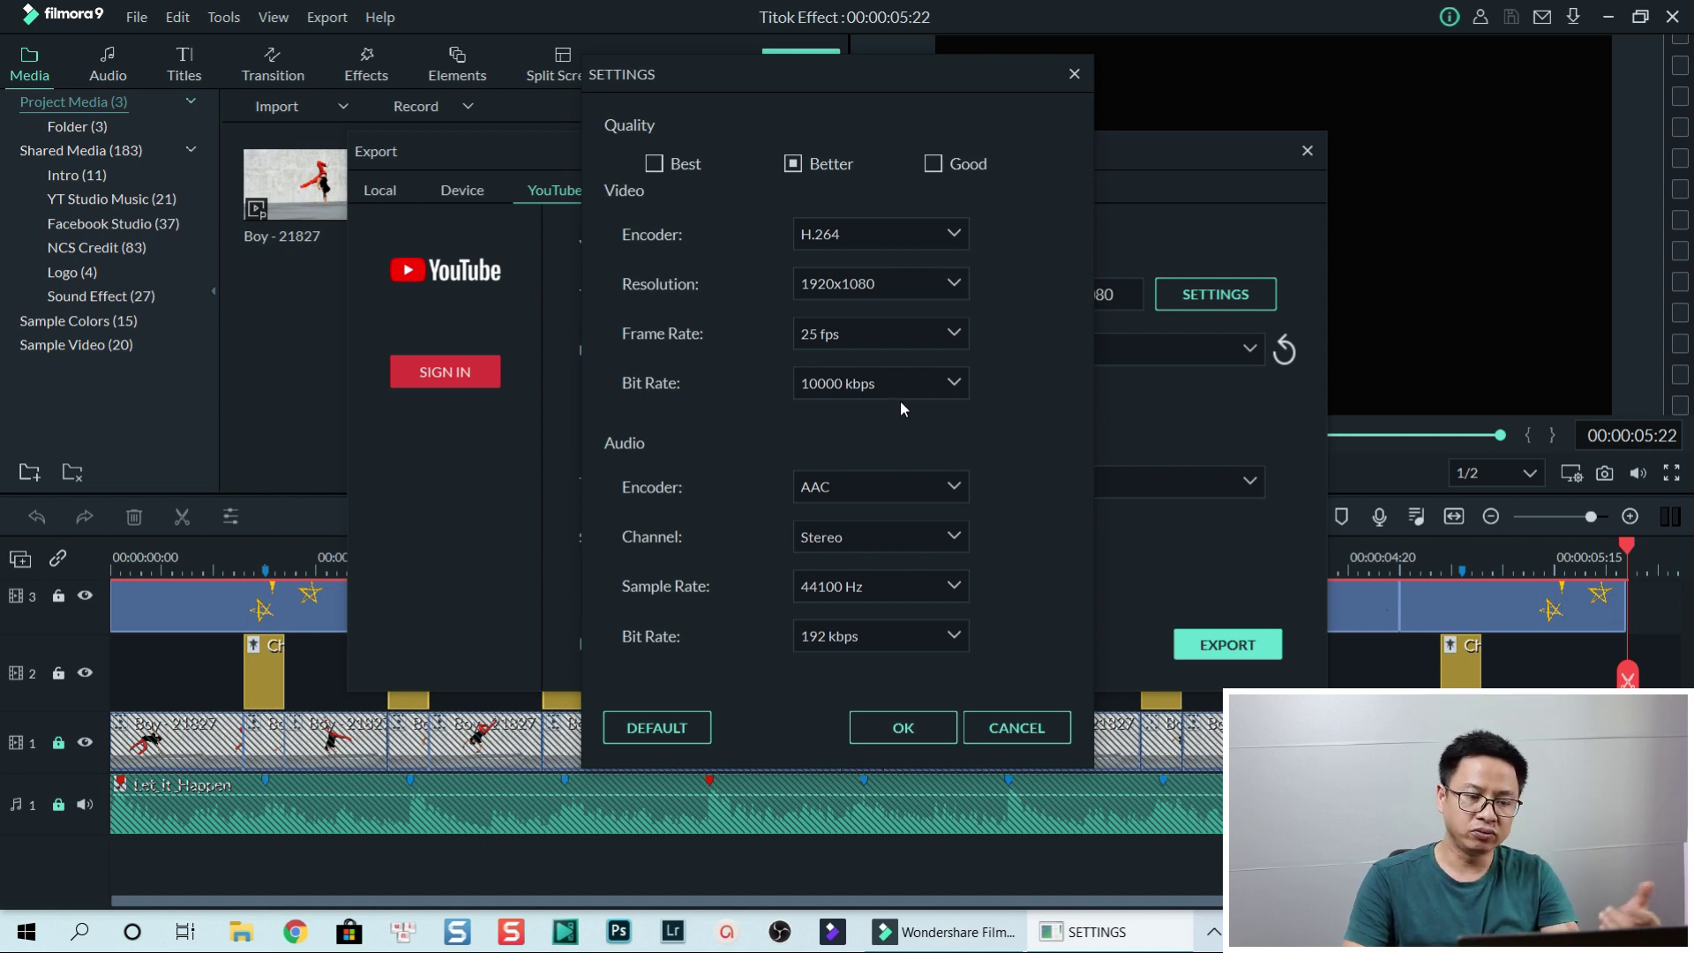
click(859, 383)
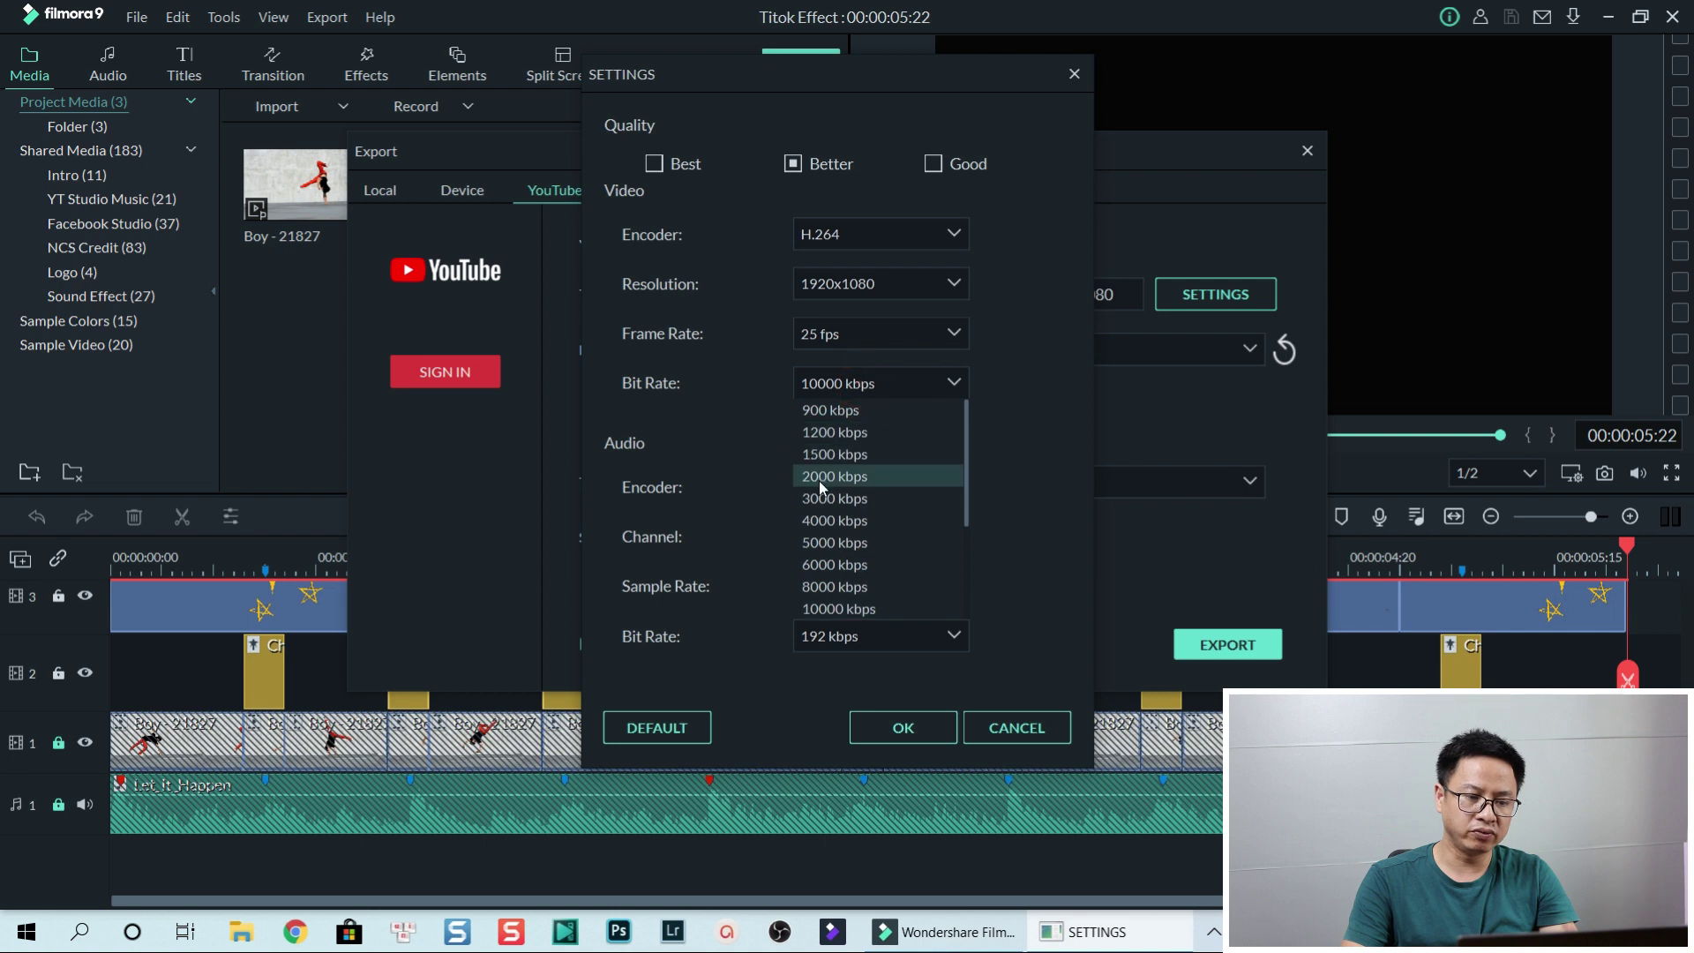
scroll(852, 570, down, 3)
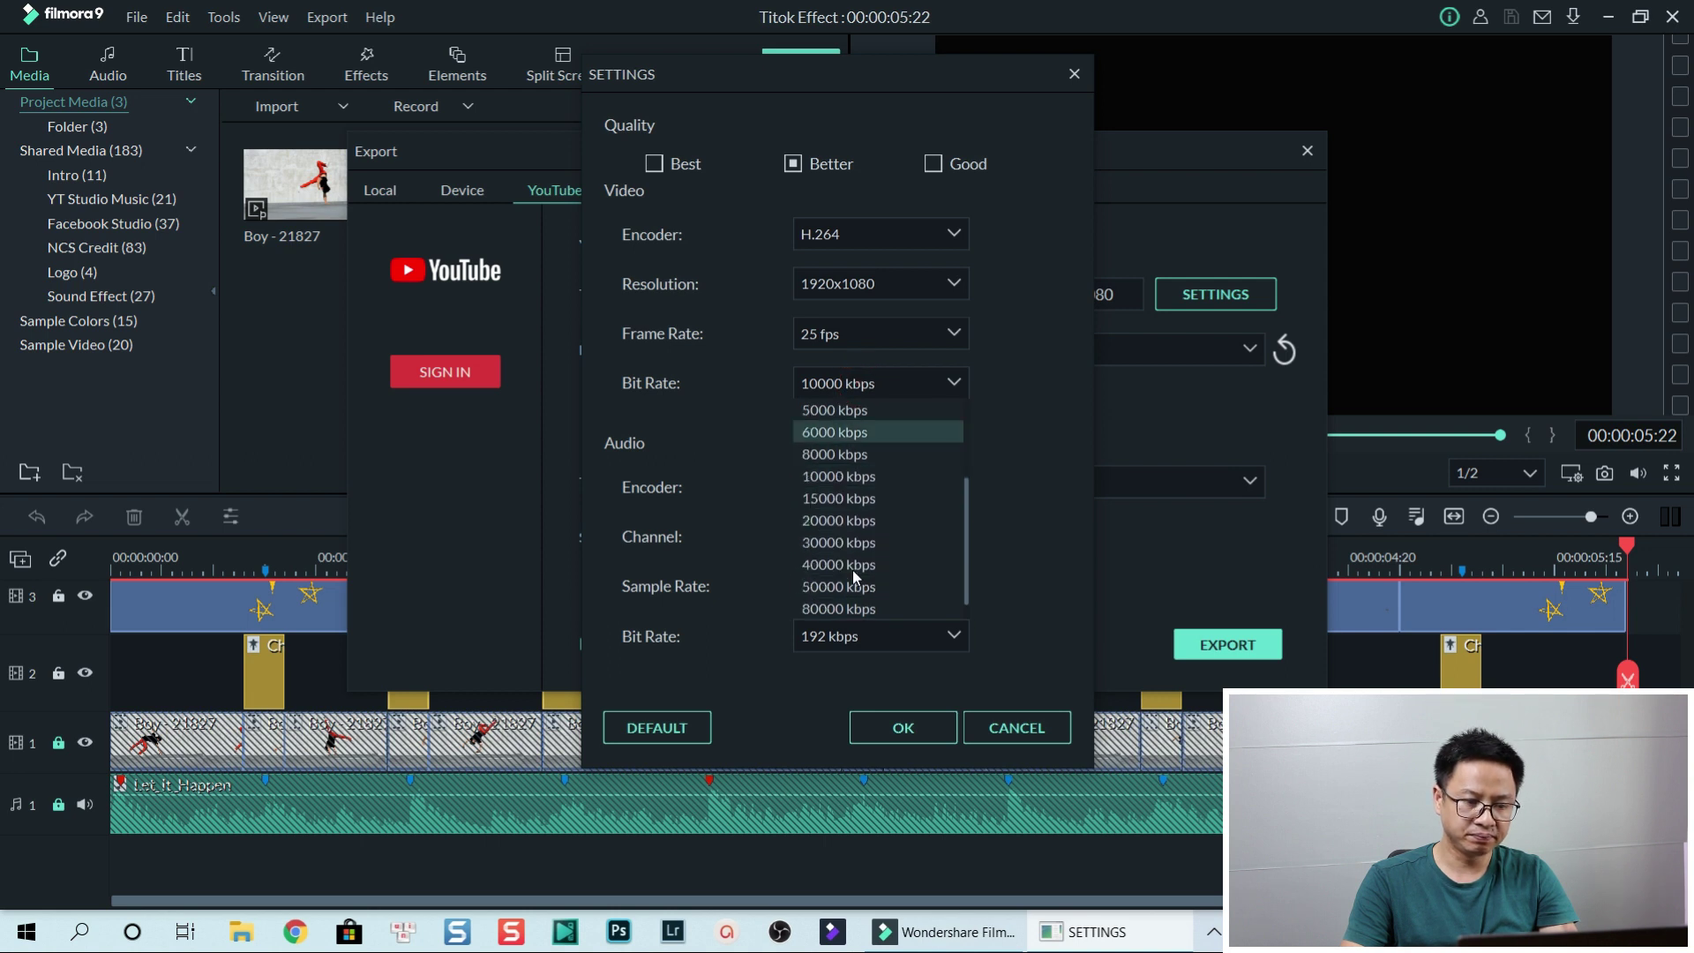
click(823, 520)
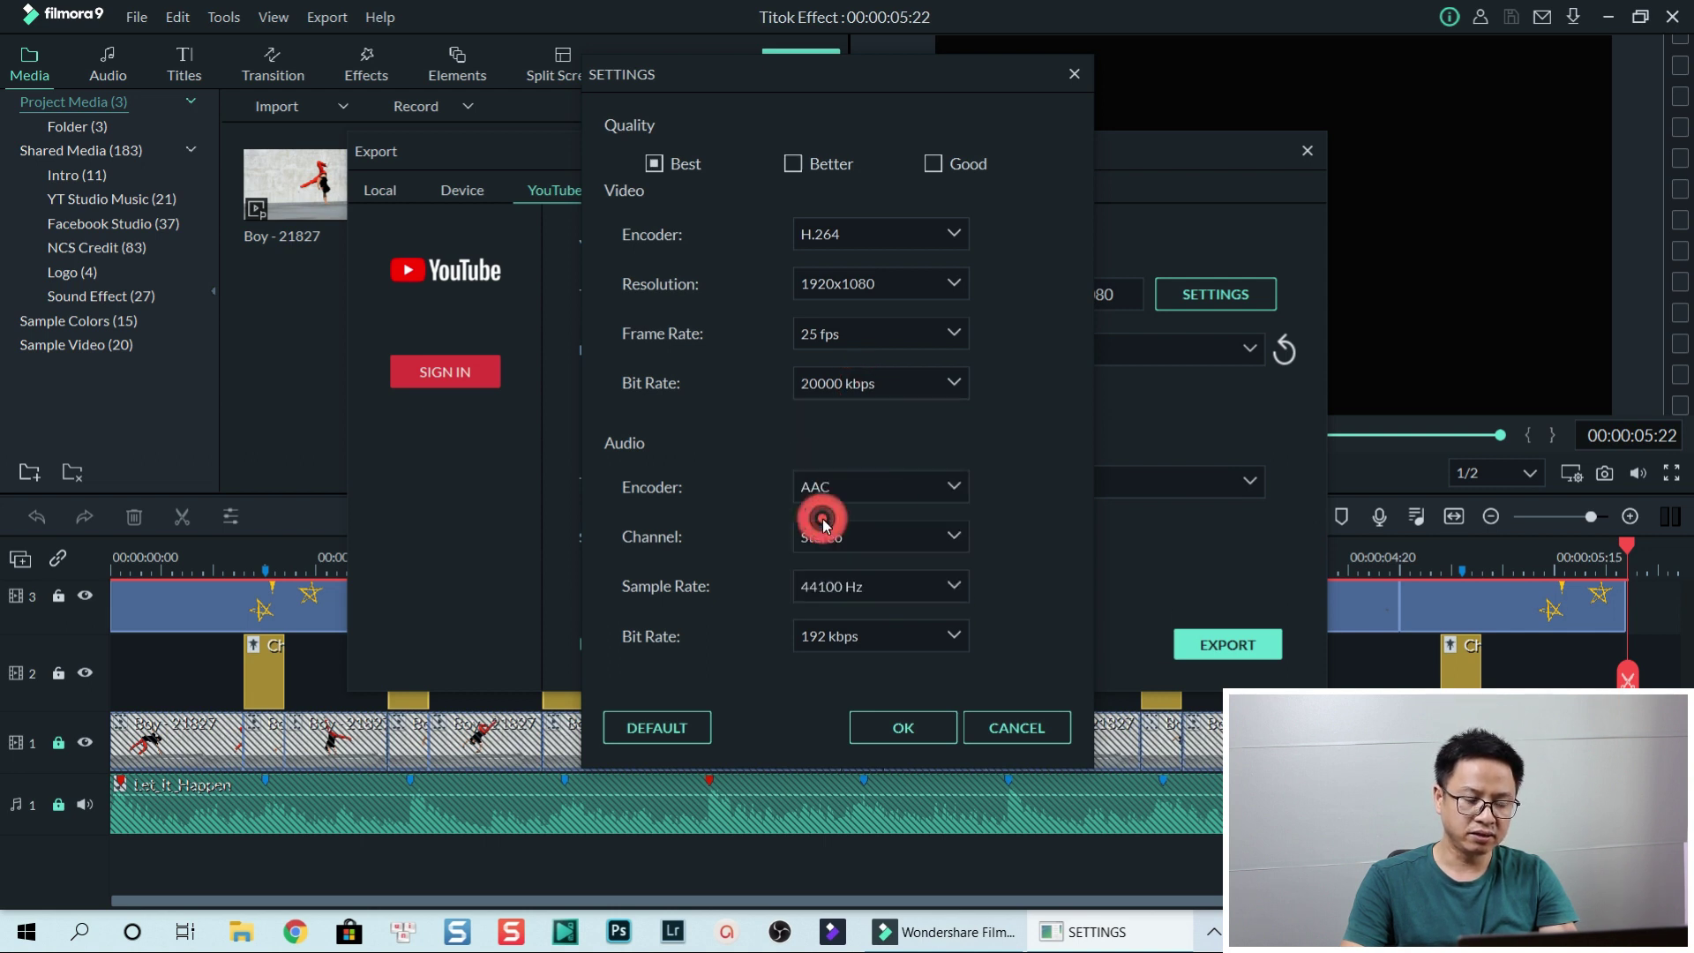
click(886, 337)
click(840, 380)
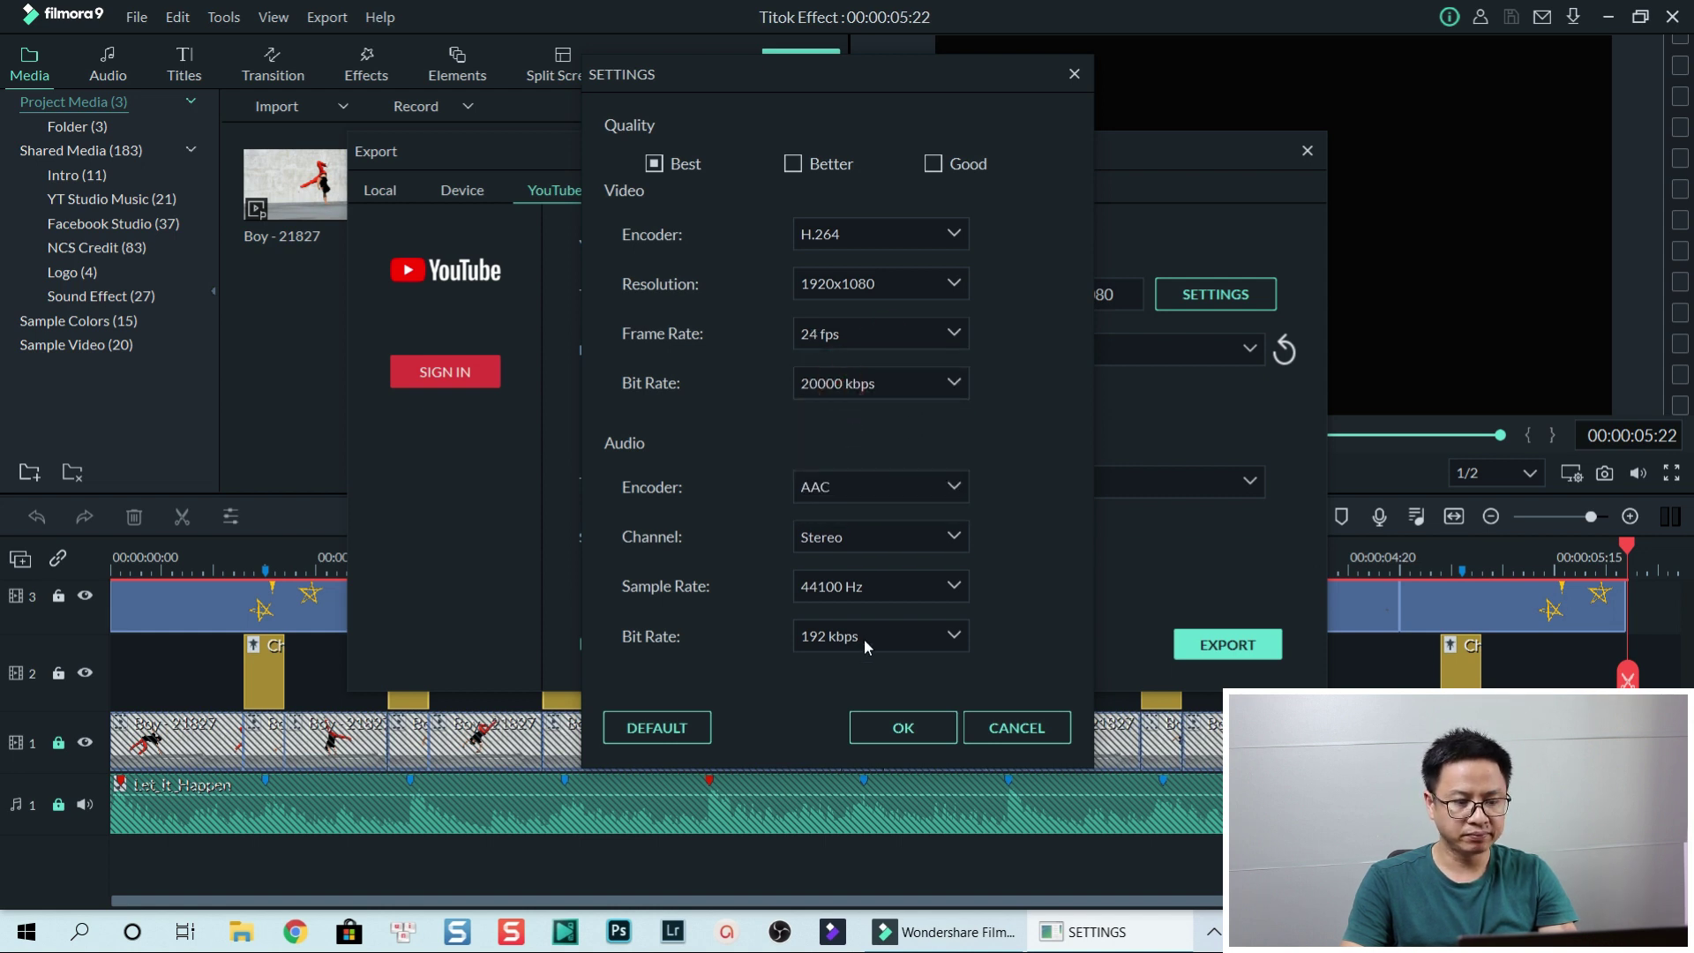
click(898, 725)
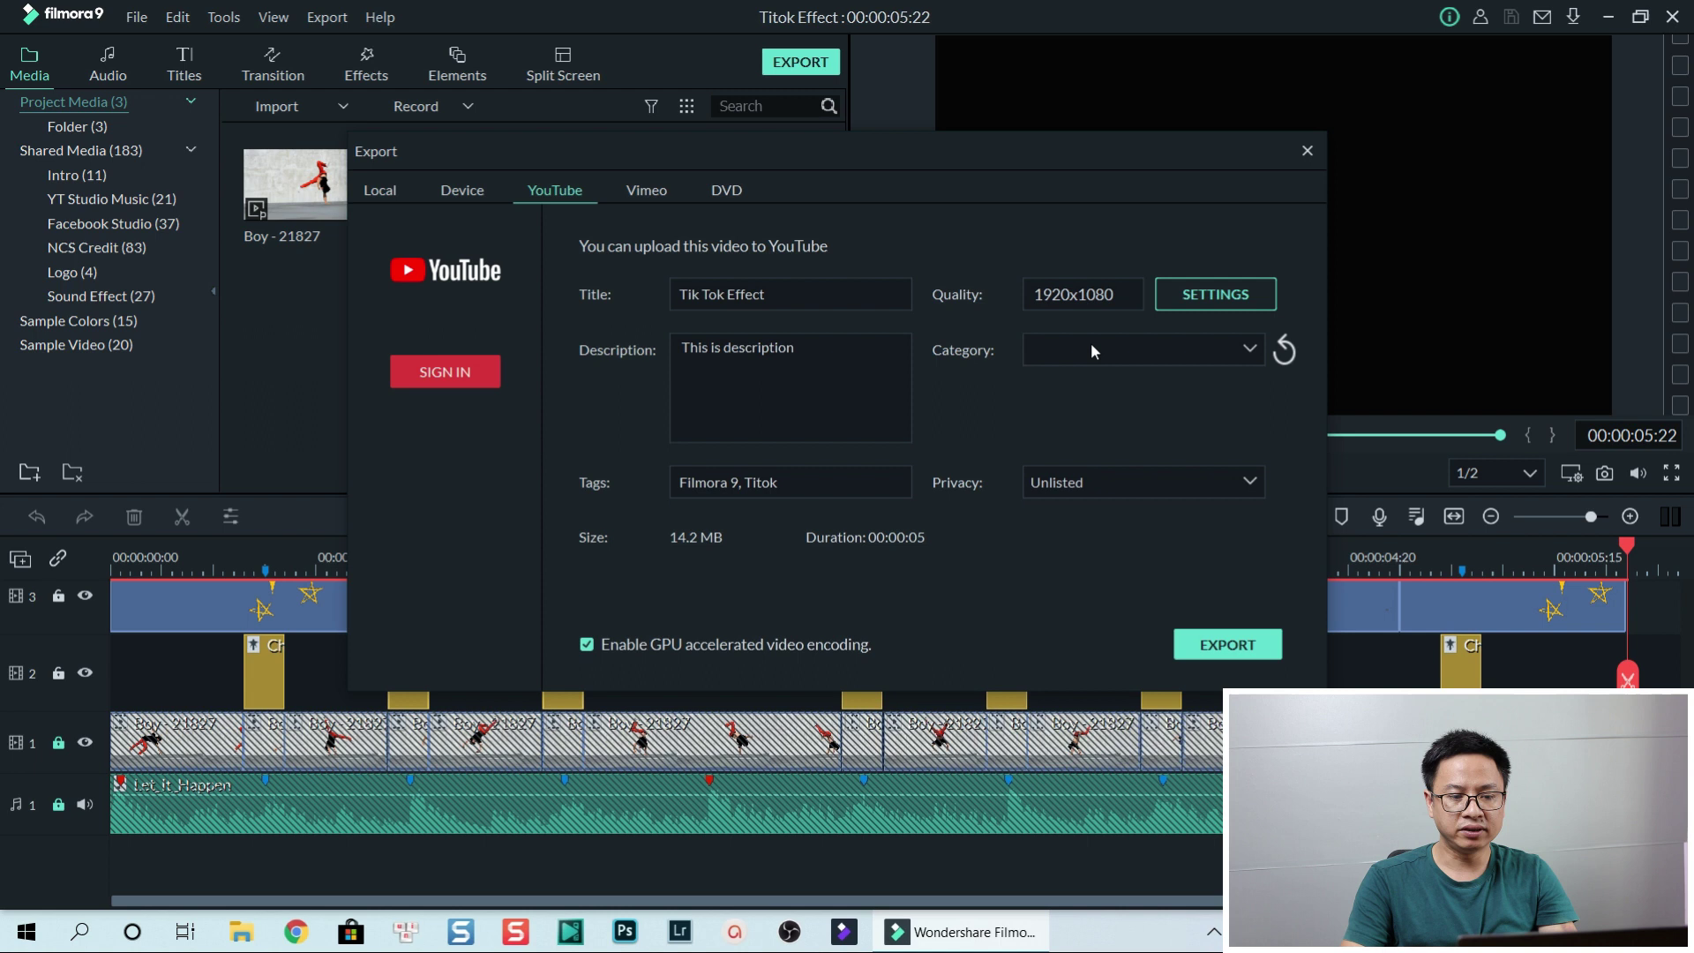
click(1245, 353)
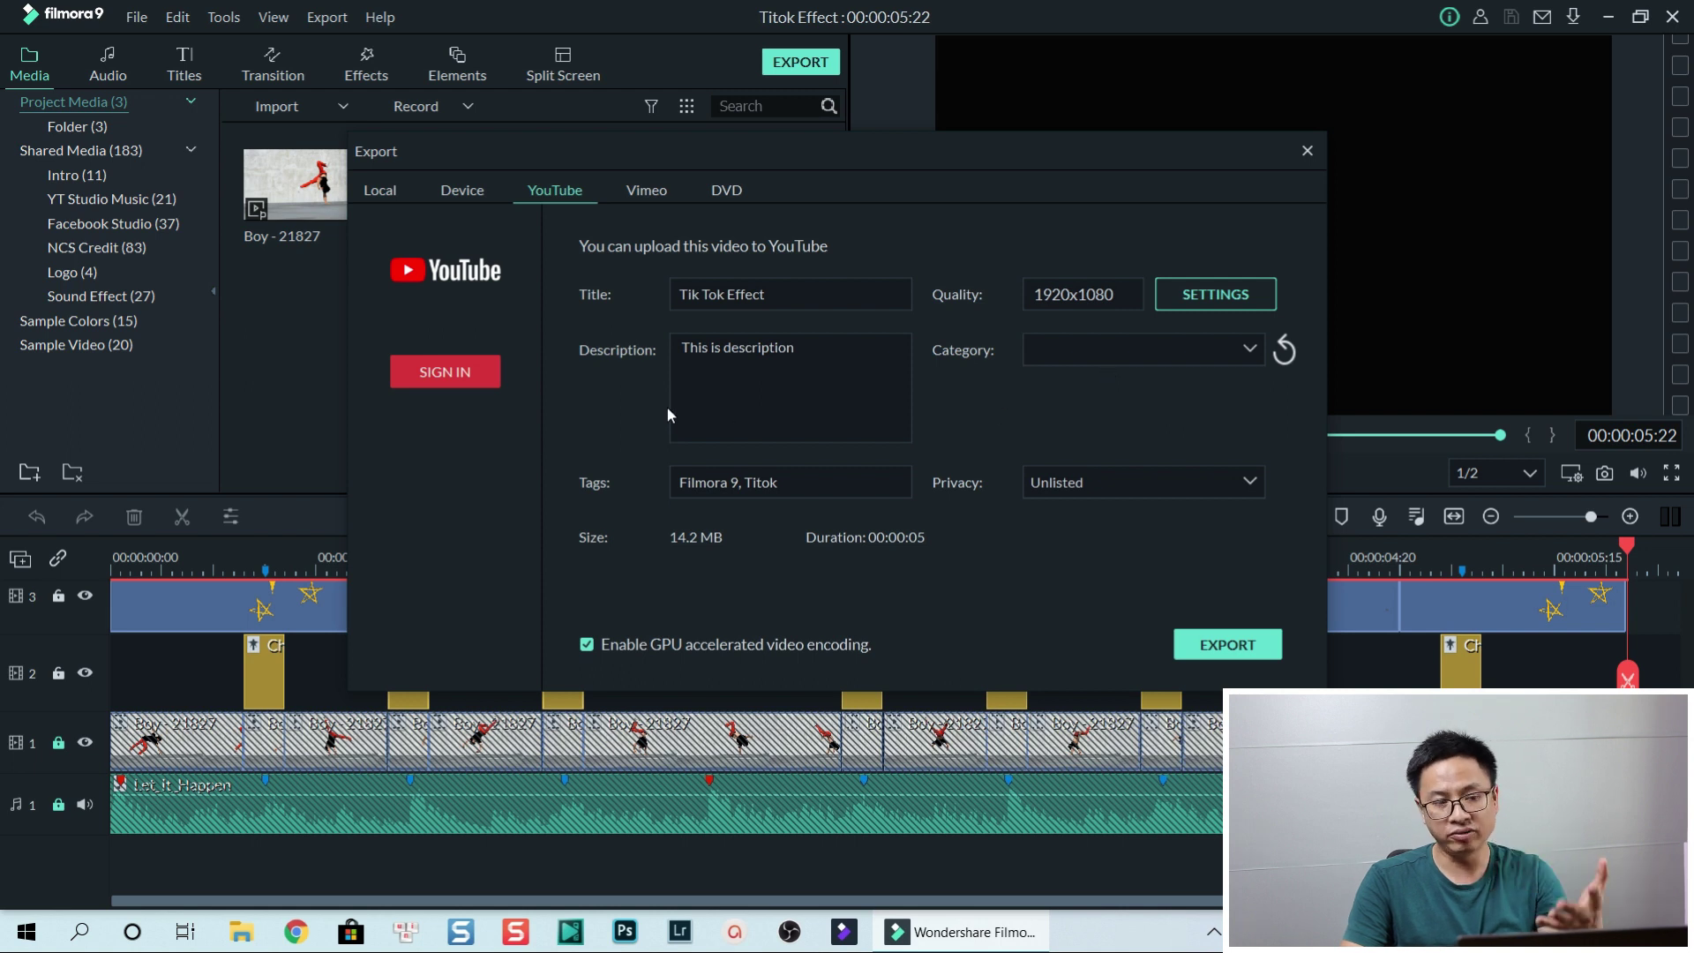
click(445, 374)
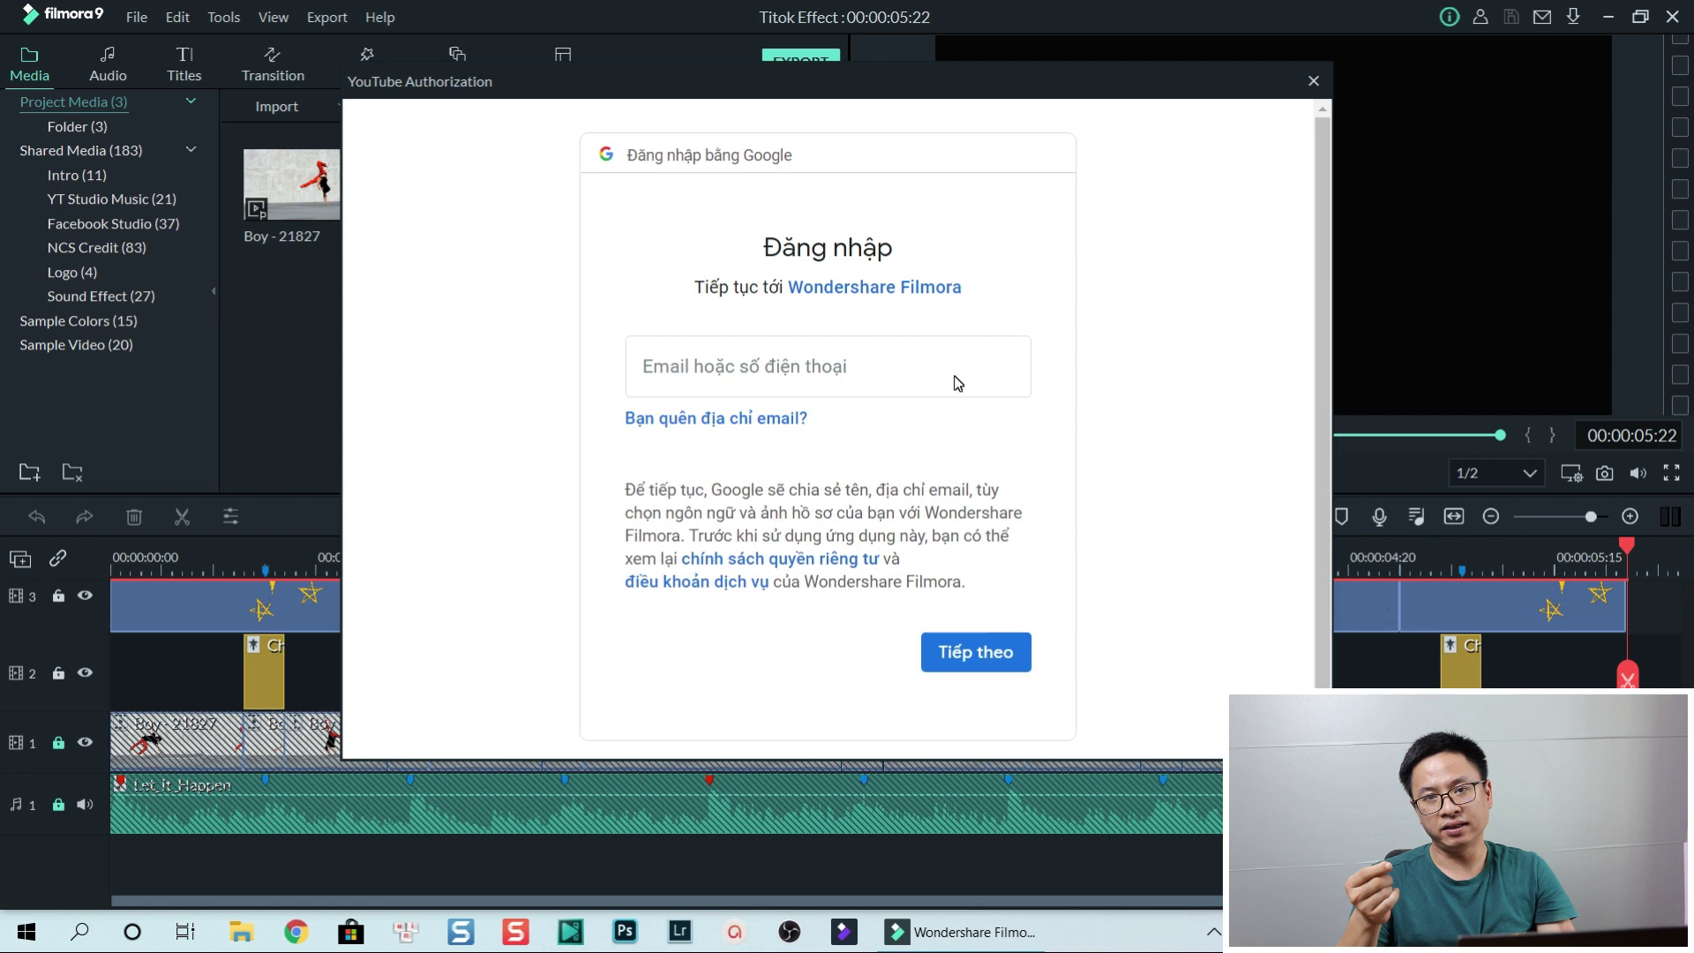
Click into the Google sign-in e-mail field, then follow the Wondershare privacy policy link.
click(955, 376)
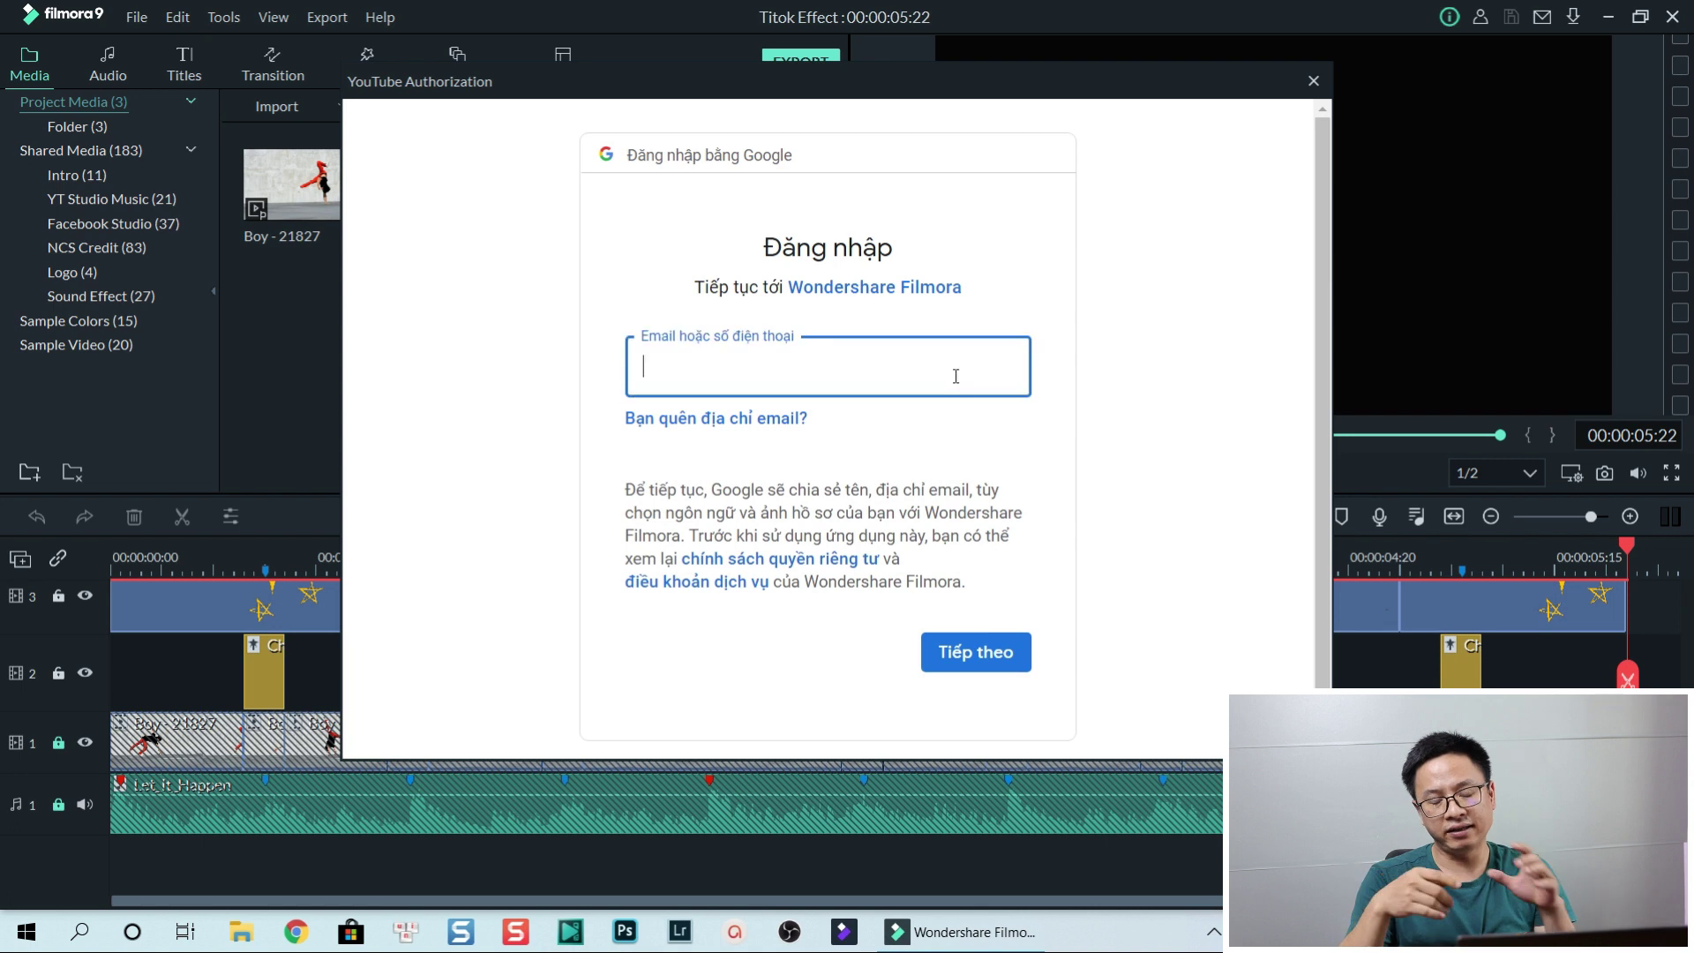
click(759, 562)
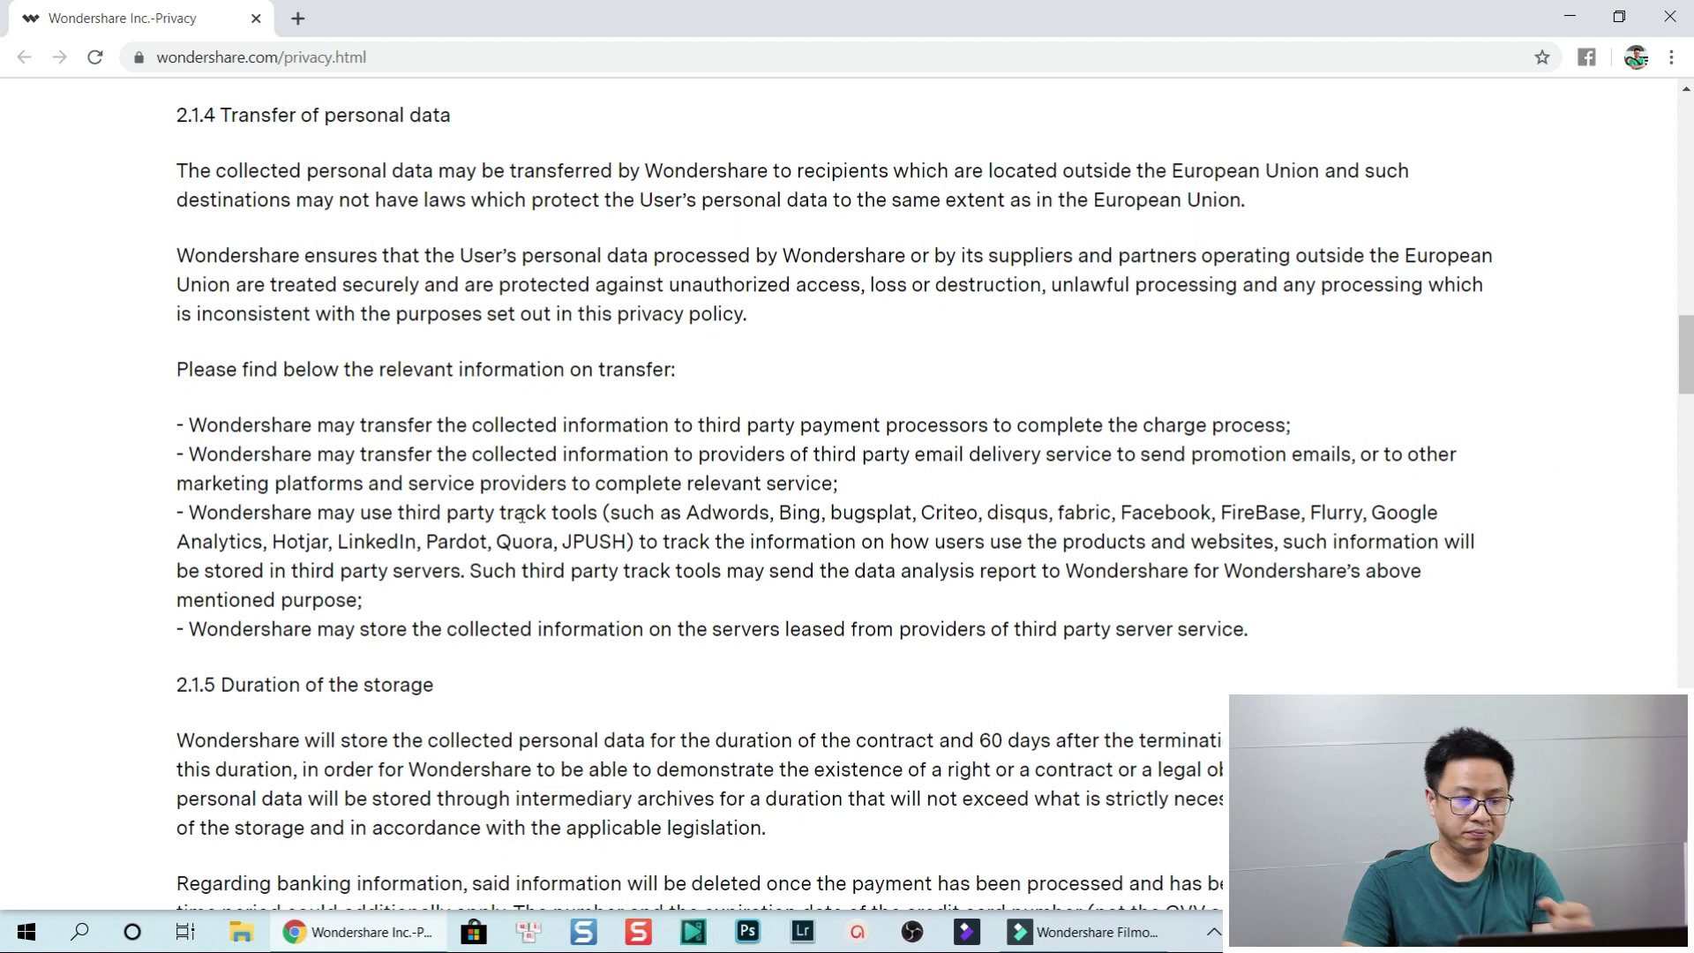
Scroll the Wondershare privacy policy down to section 2.2.
scroll(487, 488, down, 4)
scroll(456, 477, down, 4)
scroll(457, 477, down, 4)
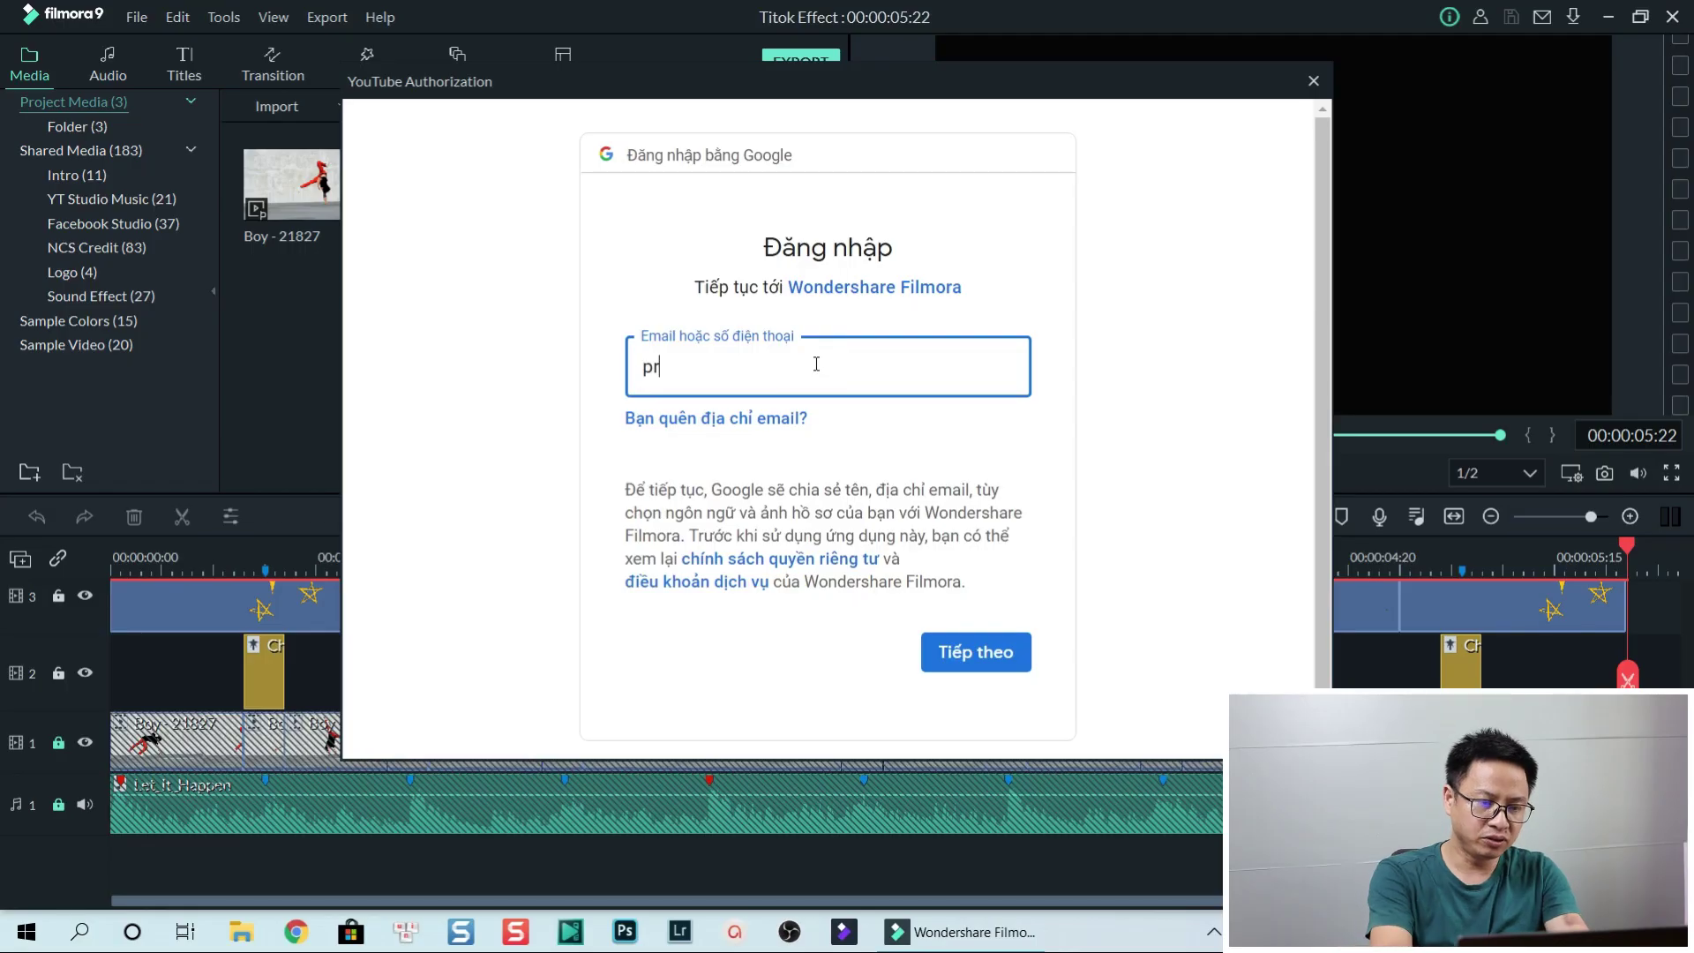
Enter the Google account e-mail and password, then approve 2-step verification.
text(osere)
key(Return)
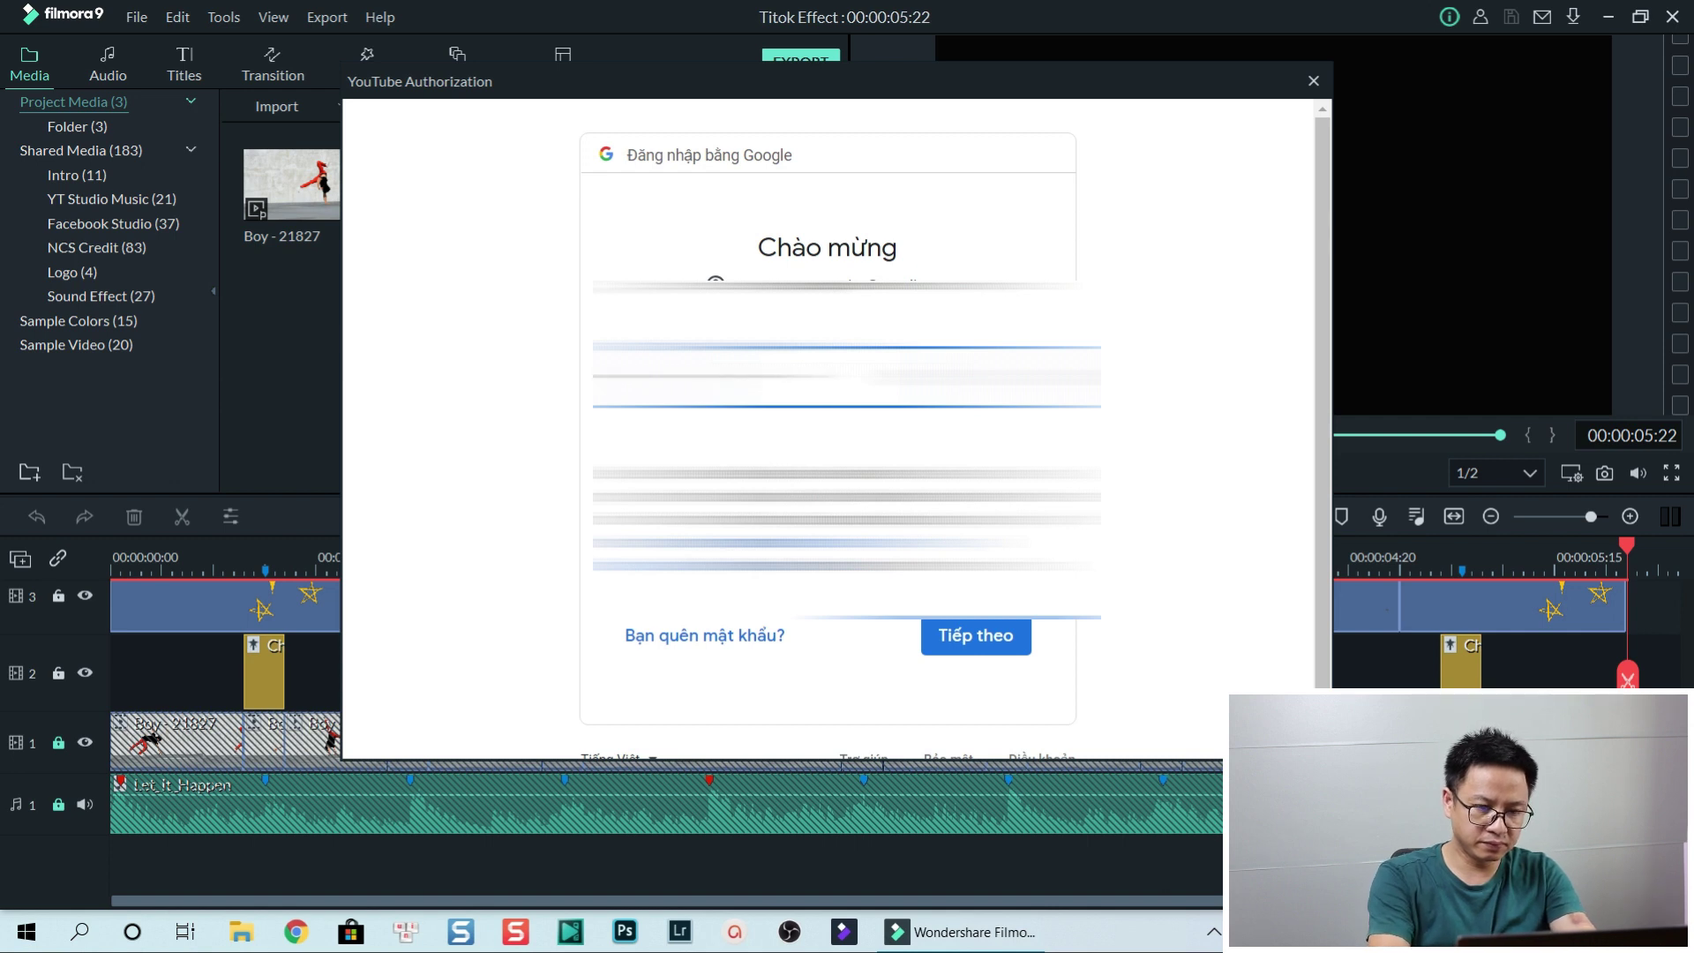
key(Return)
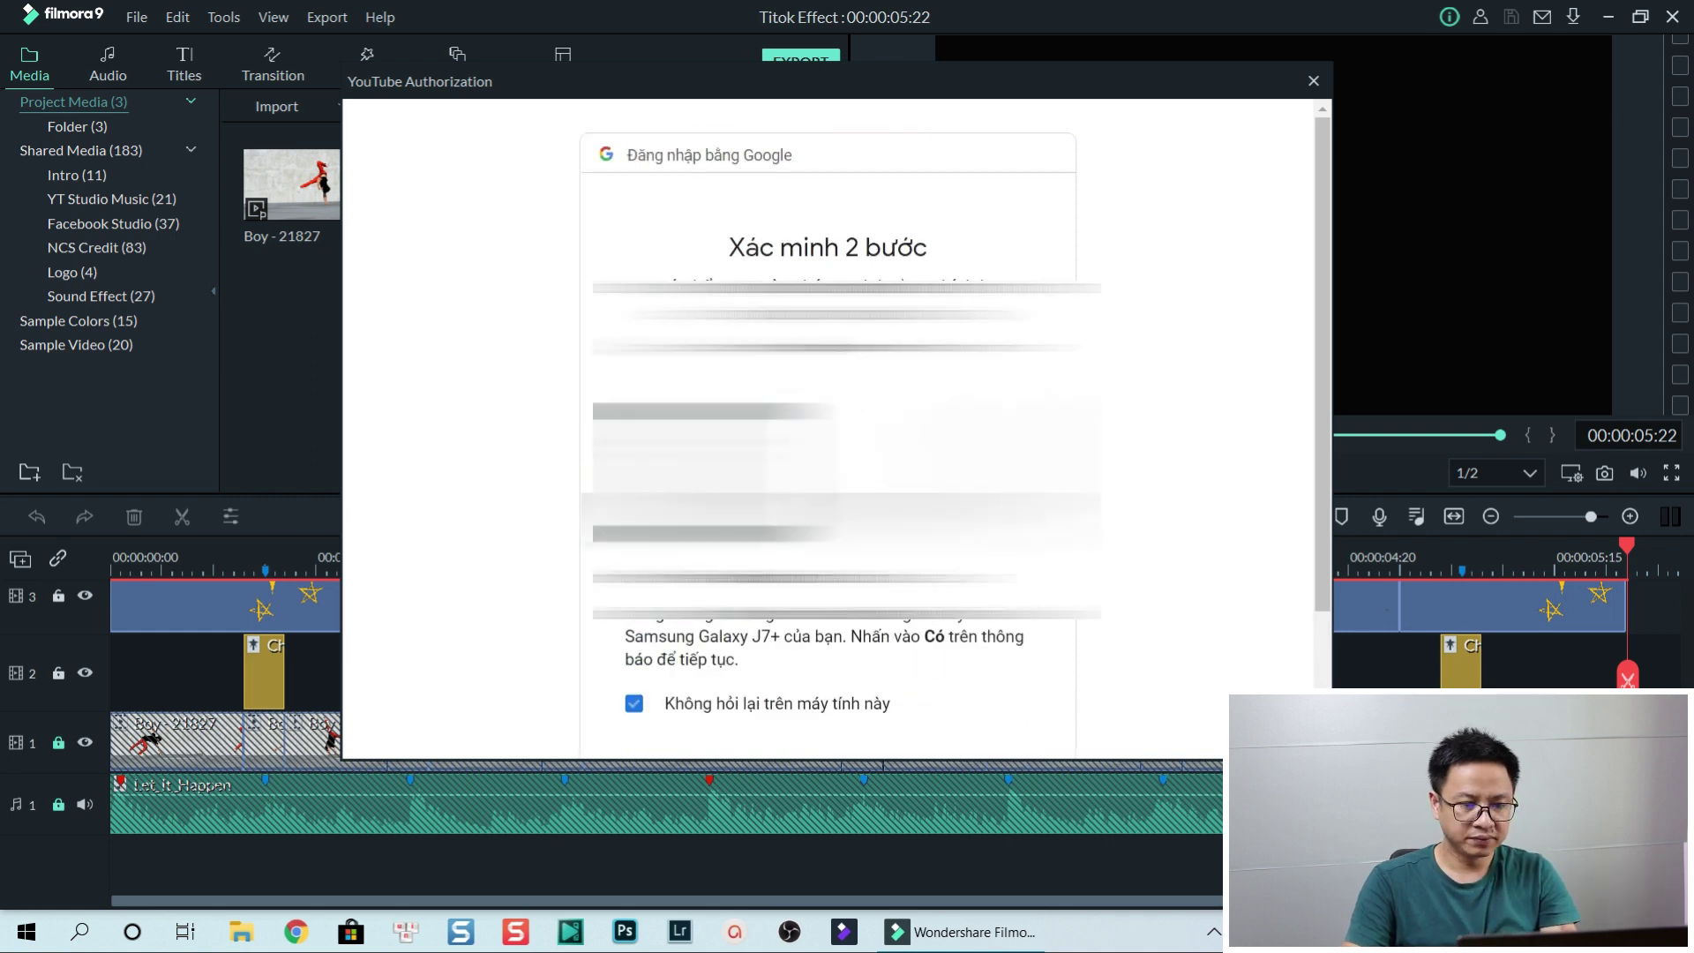
scroll(827, 423, down, 1)
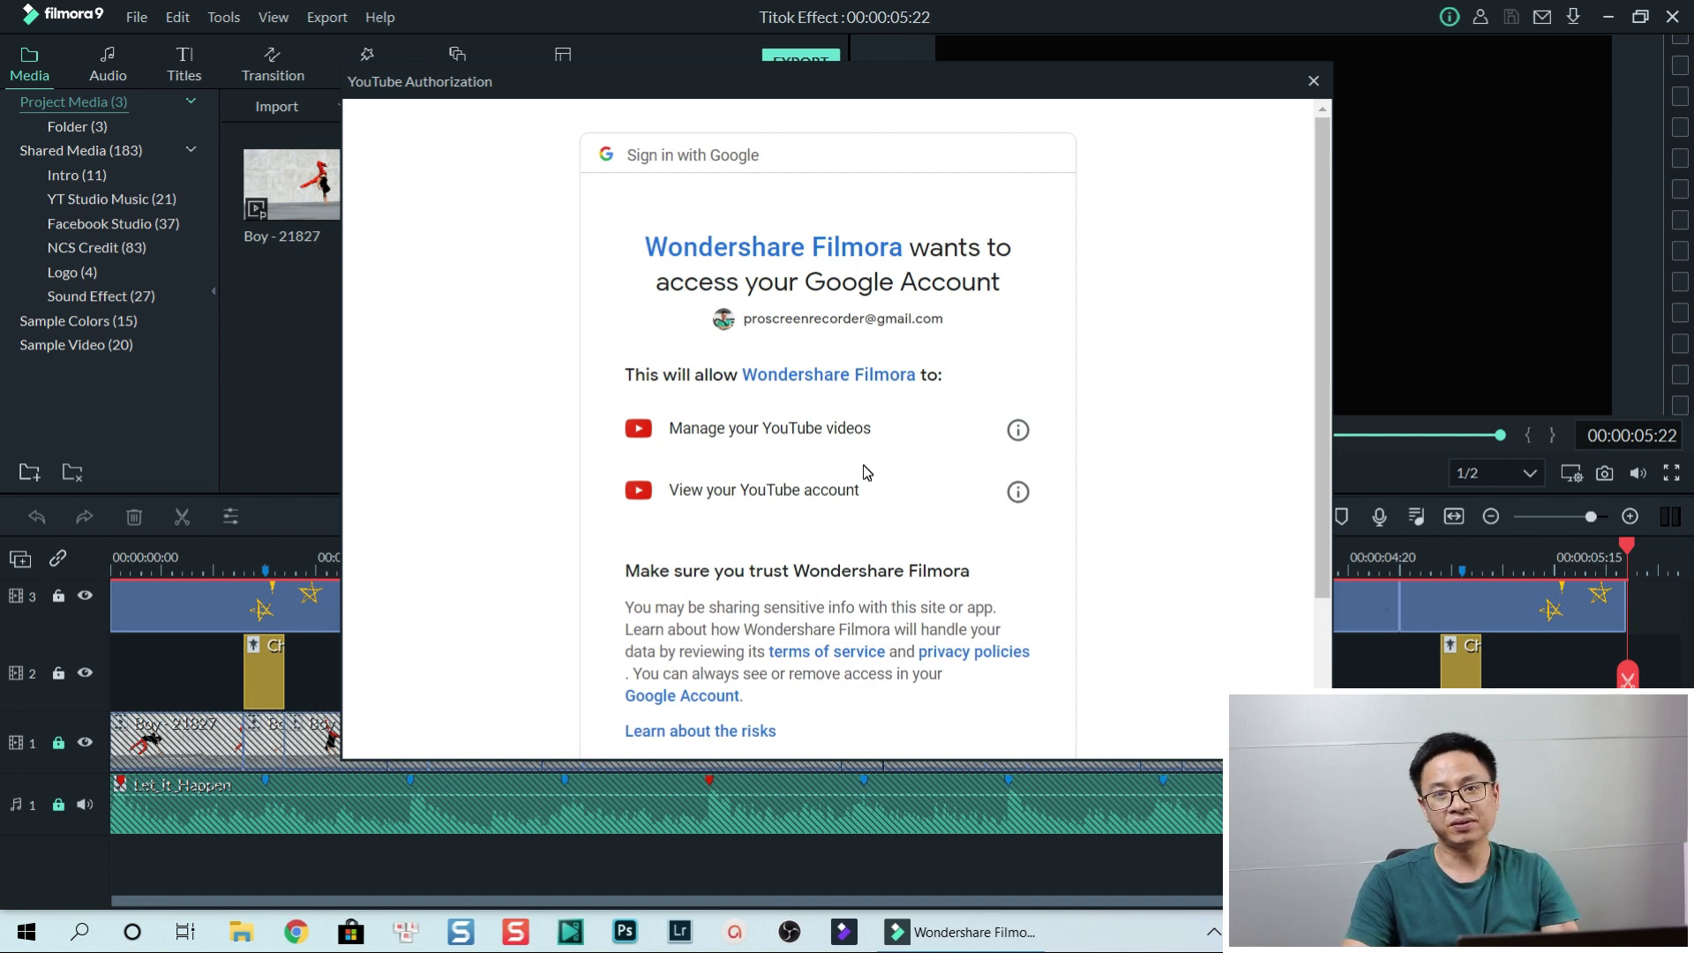
Scroll the consent page and Allow Wondershare Filmora to manage the YouTube account.
scroll(856, 490, down, 2)
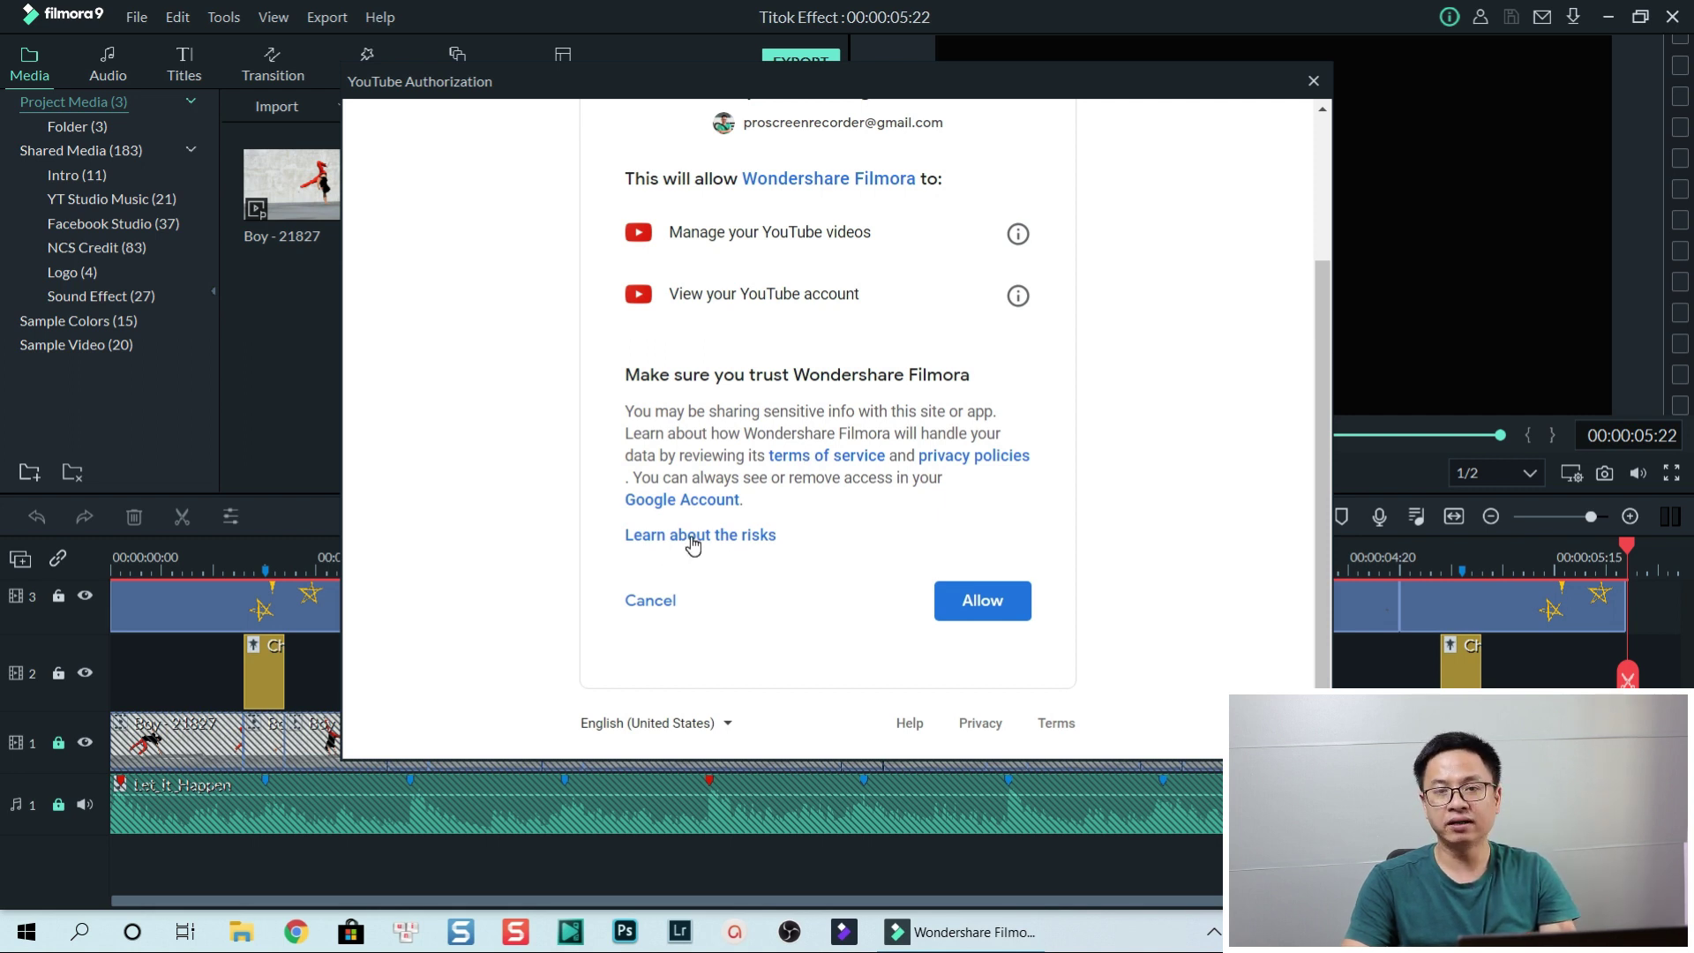
click(982, 603)
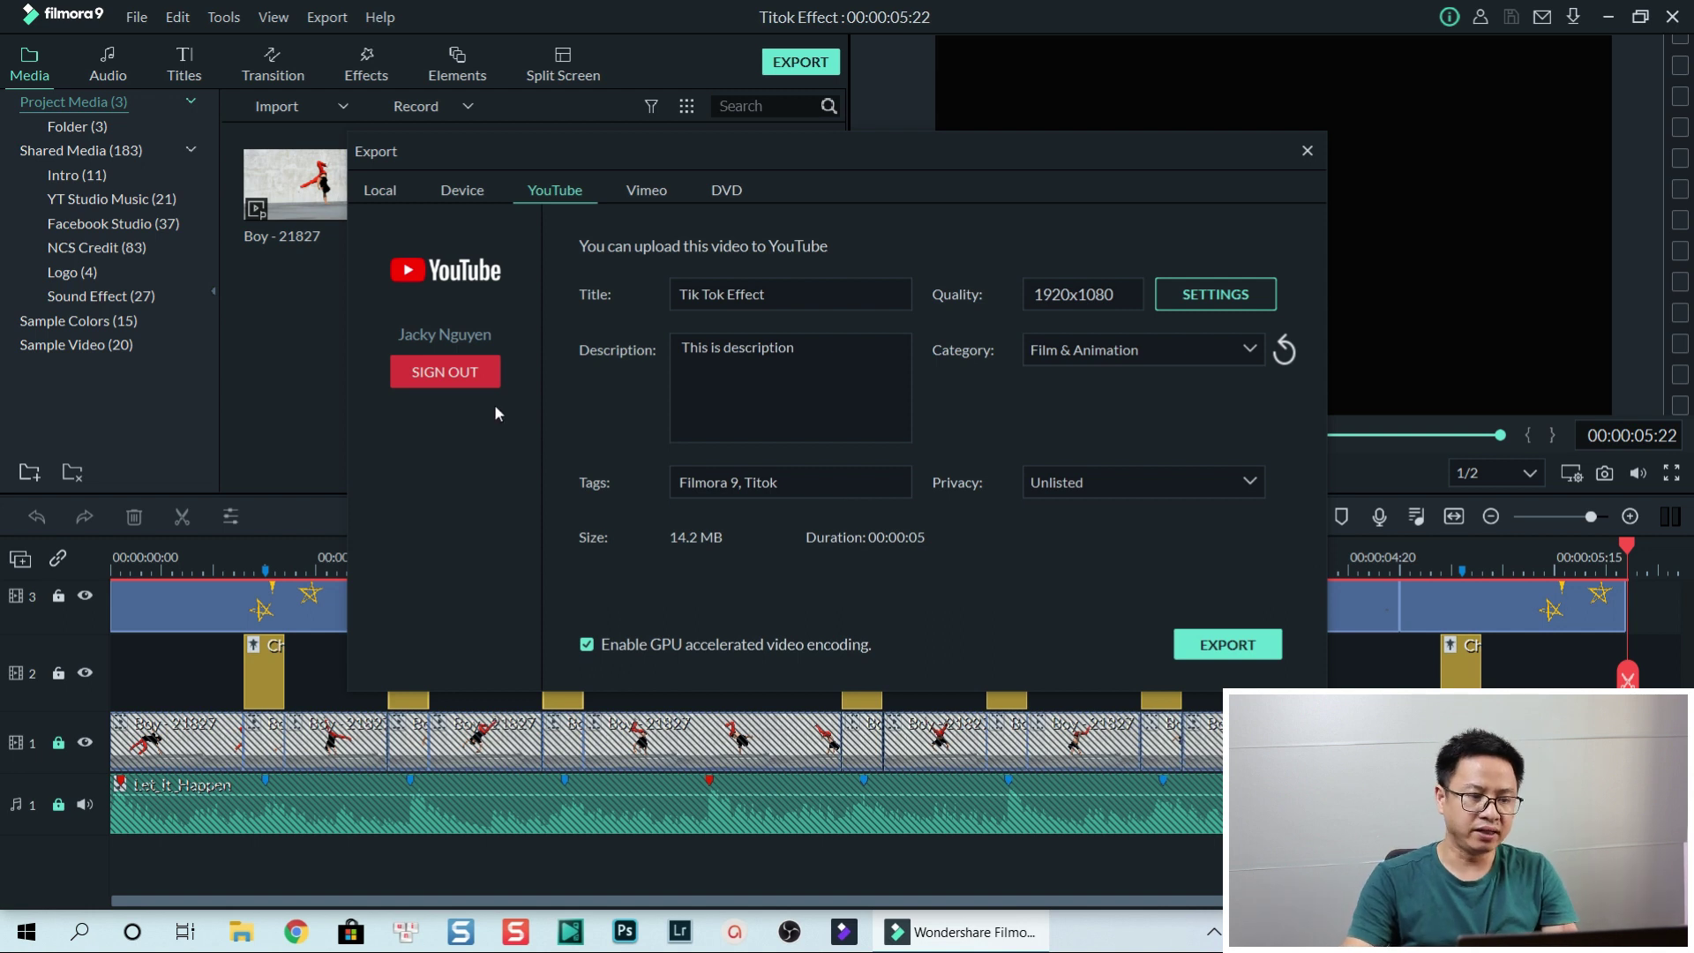
Export the Tik Tok Effect video and upload it to YouTube.
click(1230, 645)
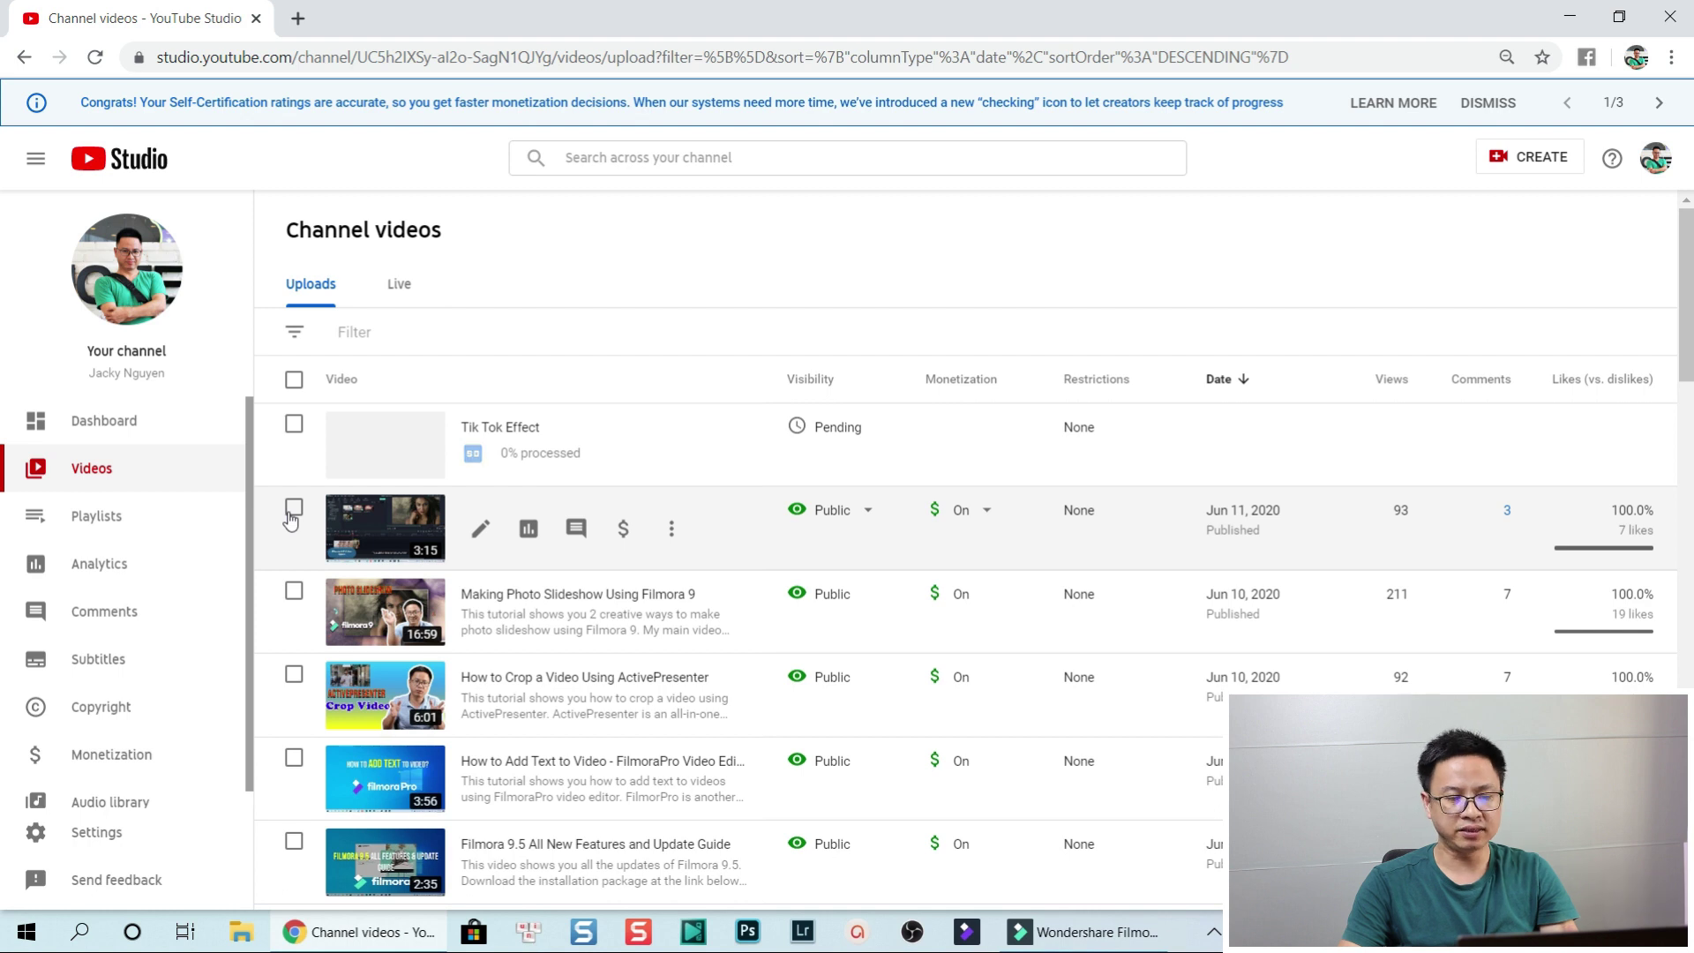
Switch back to Filmora to see the upload completed at 100% with its YouTube link.
click(1114, 944)
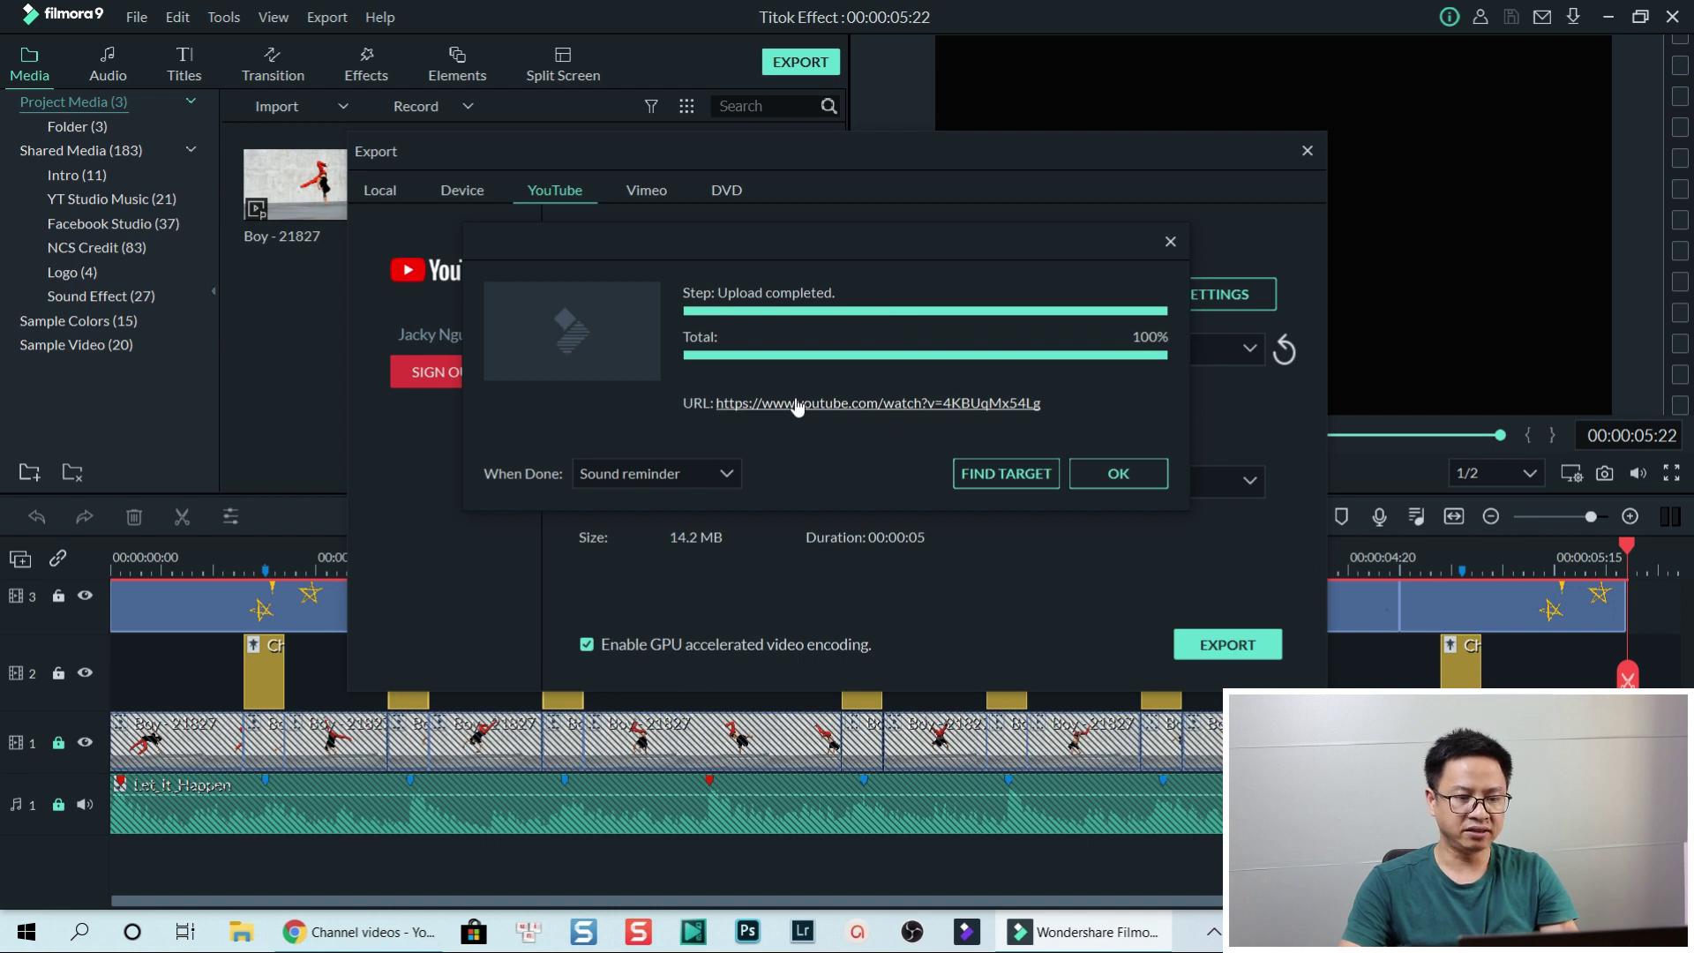
Show the uploaded MP4 in Filmora9's Upload folder under Documents.
click(1006, 474)
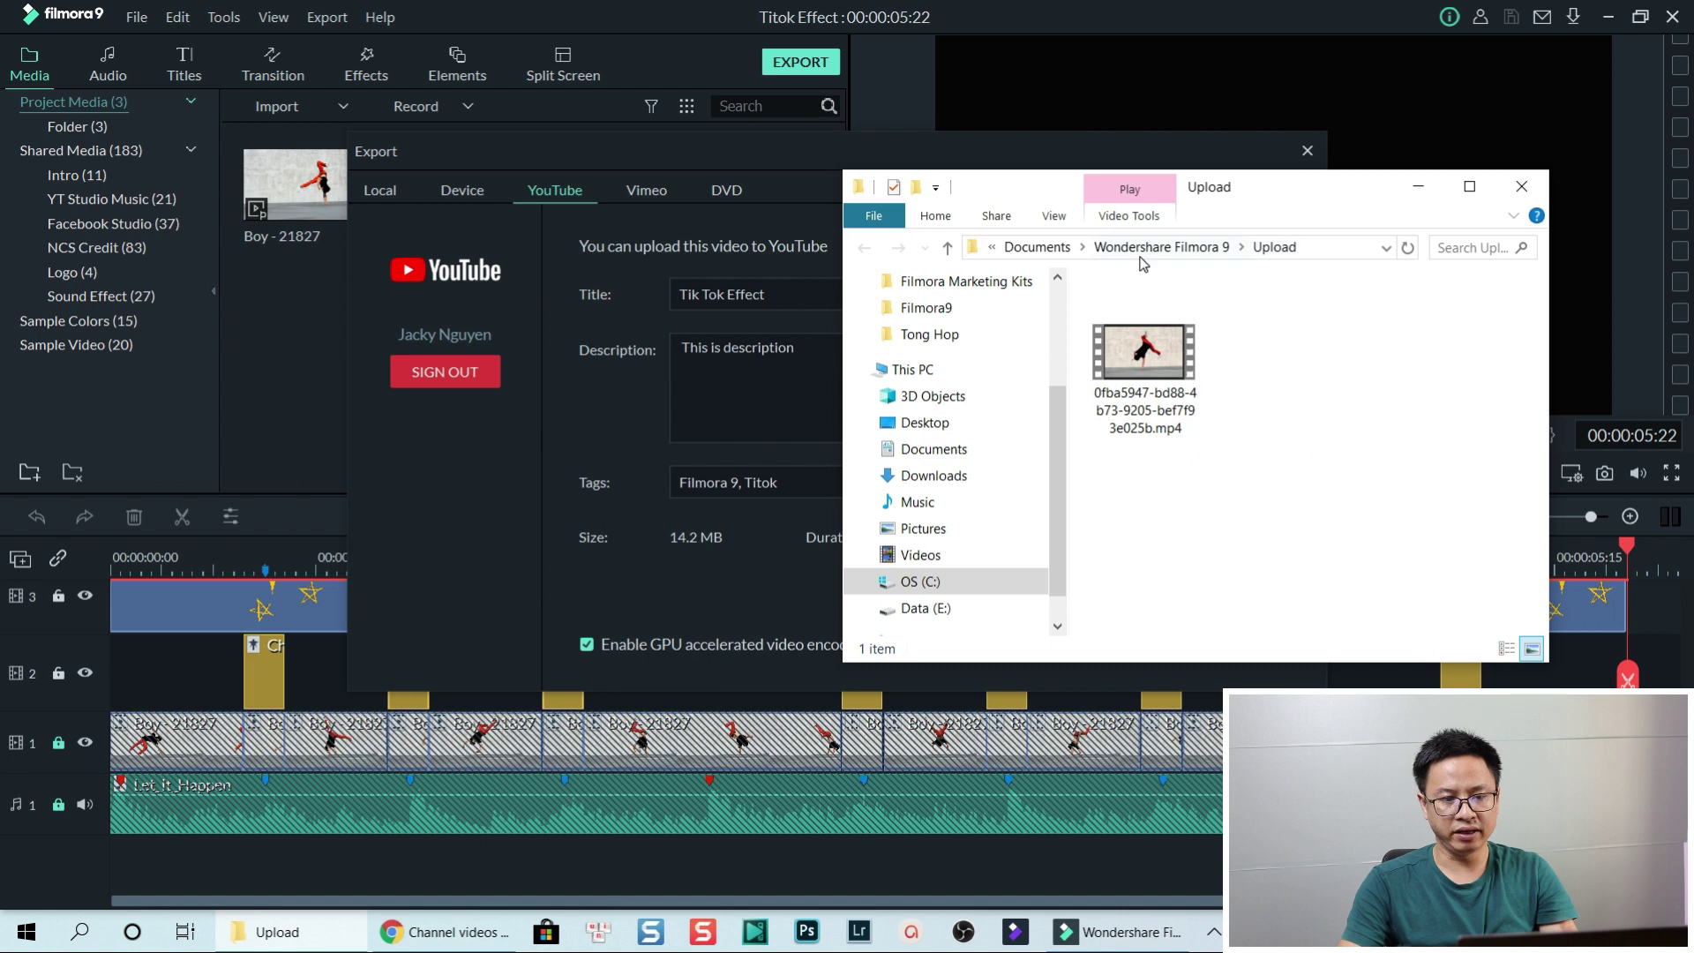
click(1162, 378)
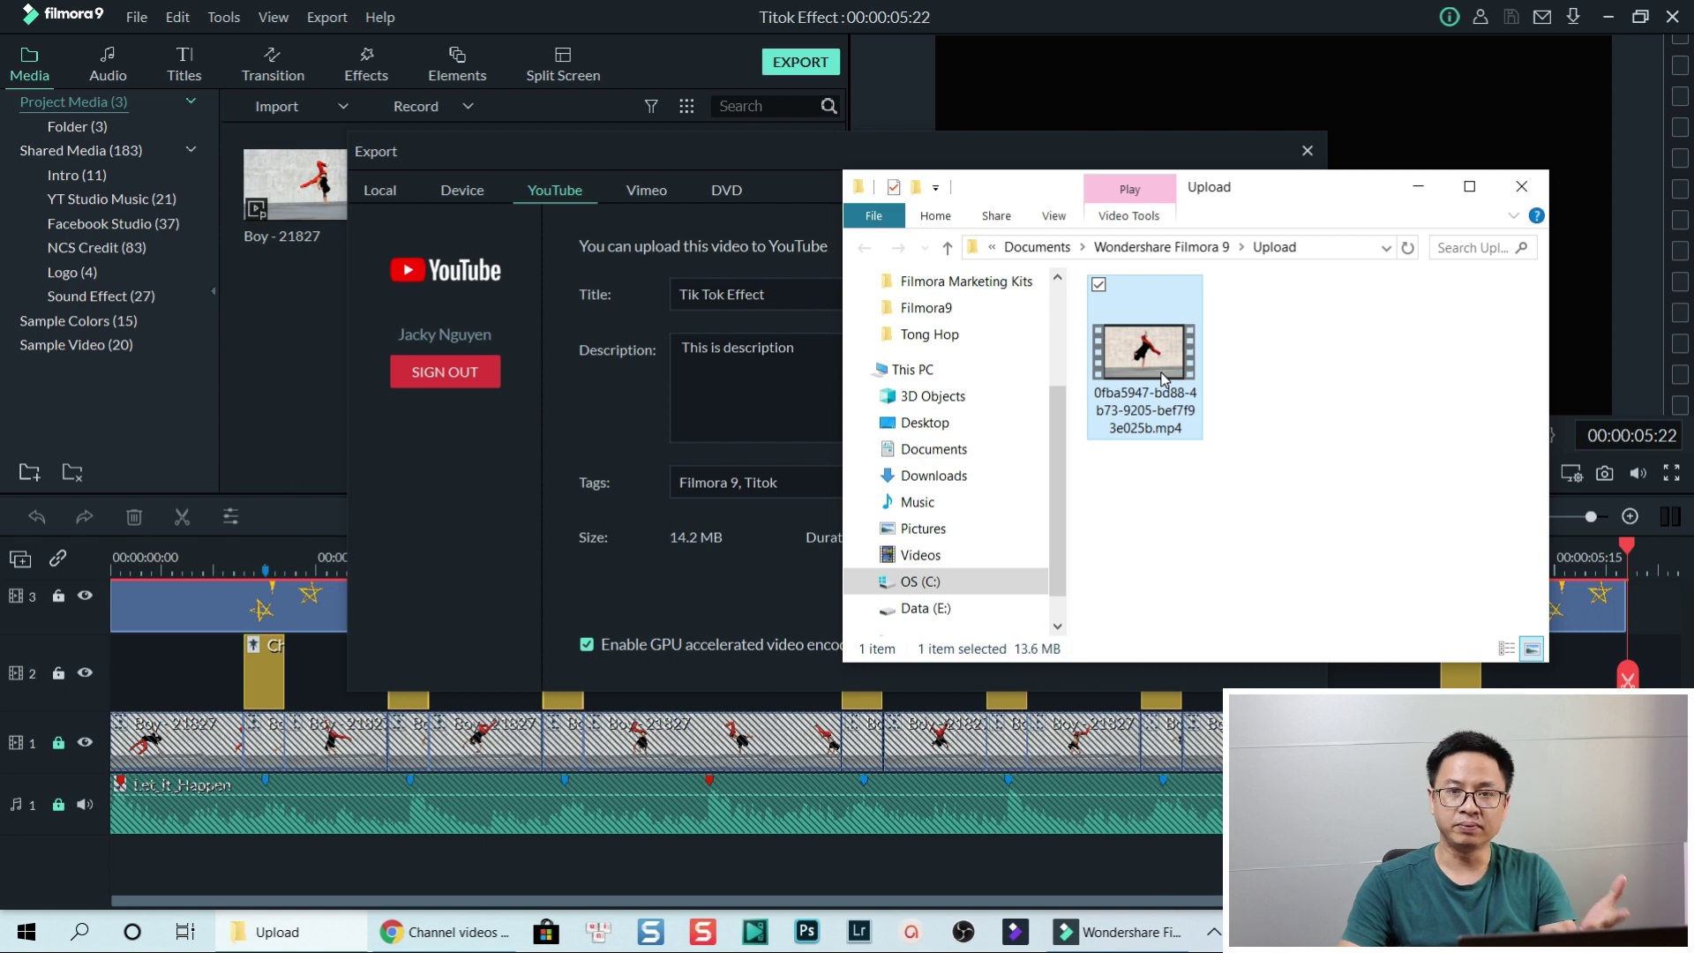
click(448, 937)
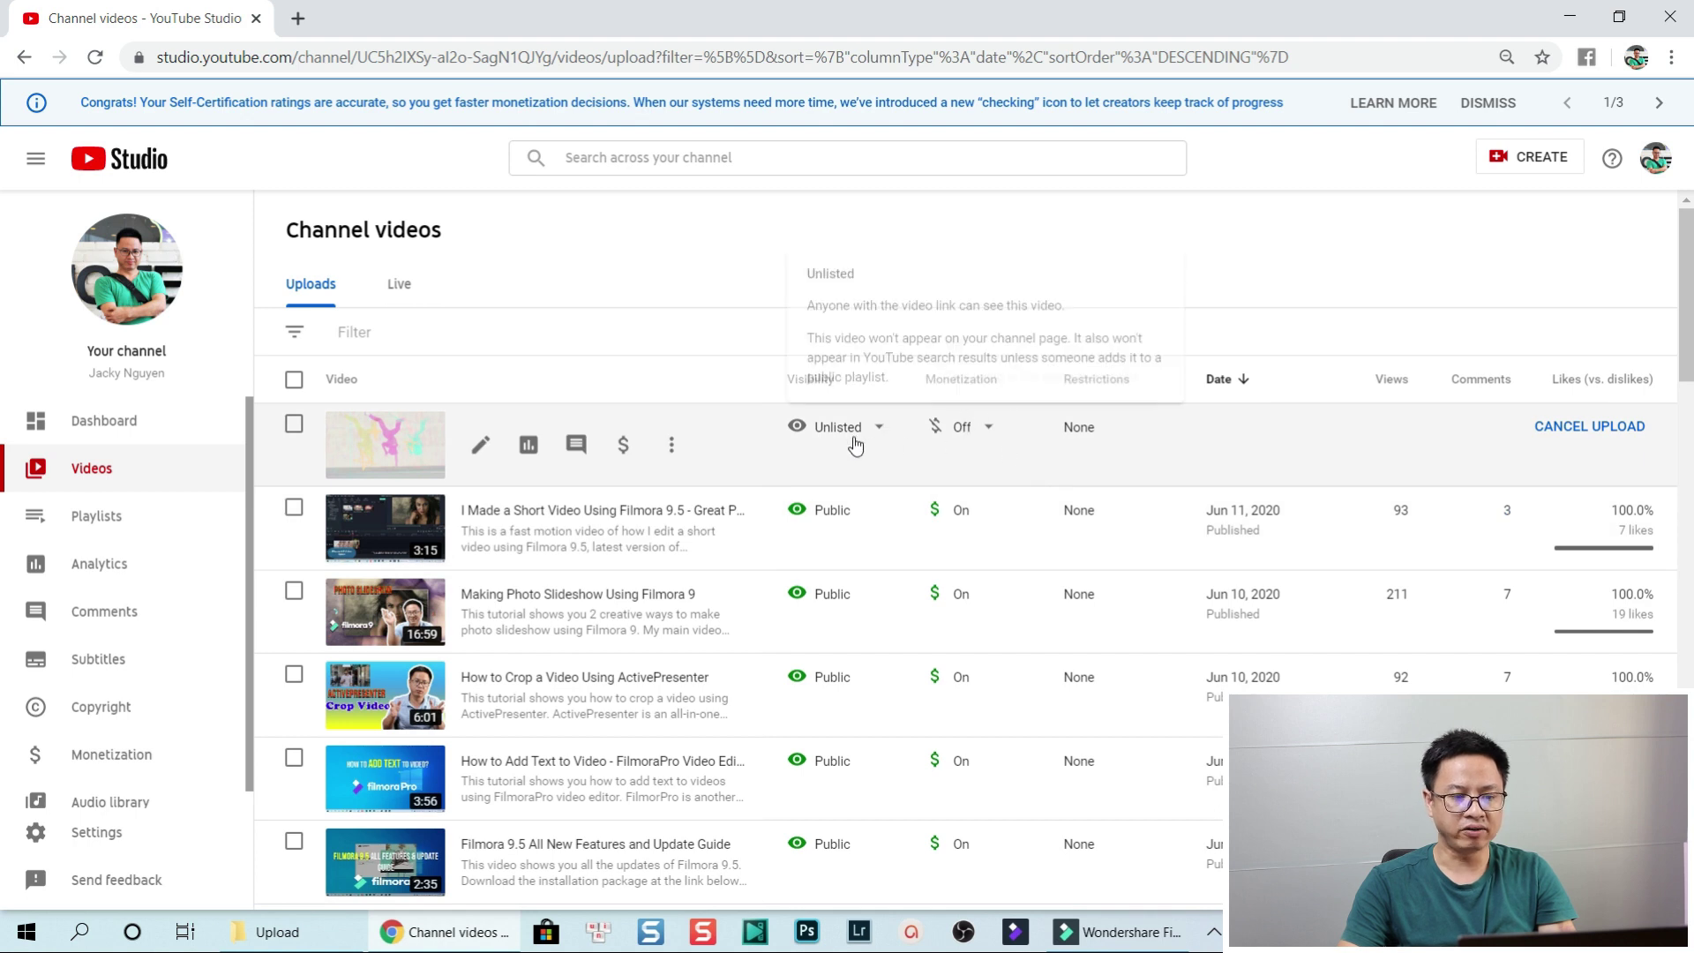
Open Tik Tok Effect's details and check title, description, tags Filmora 9/Titok, not-for-kids and Unlisted.
click(481, 444)
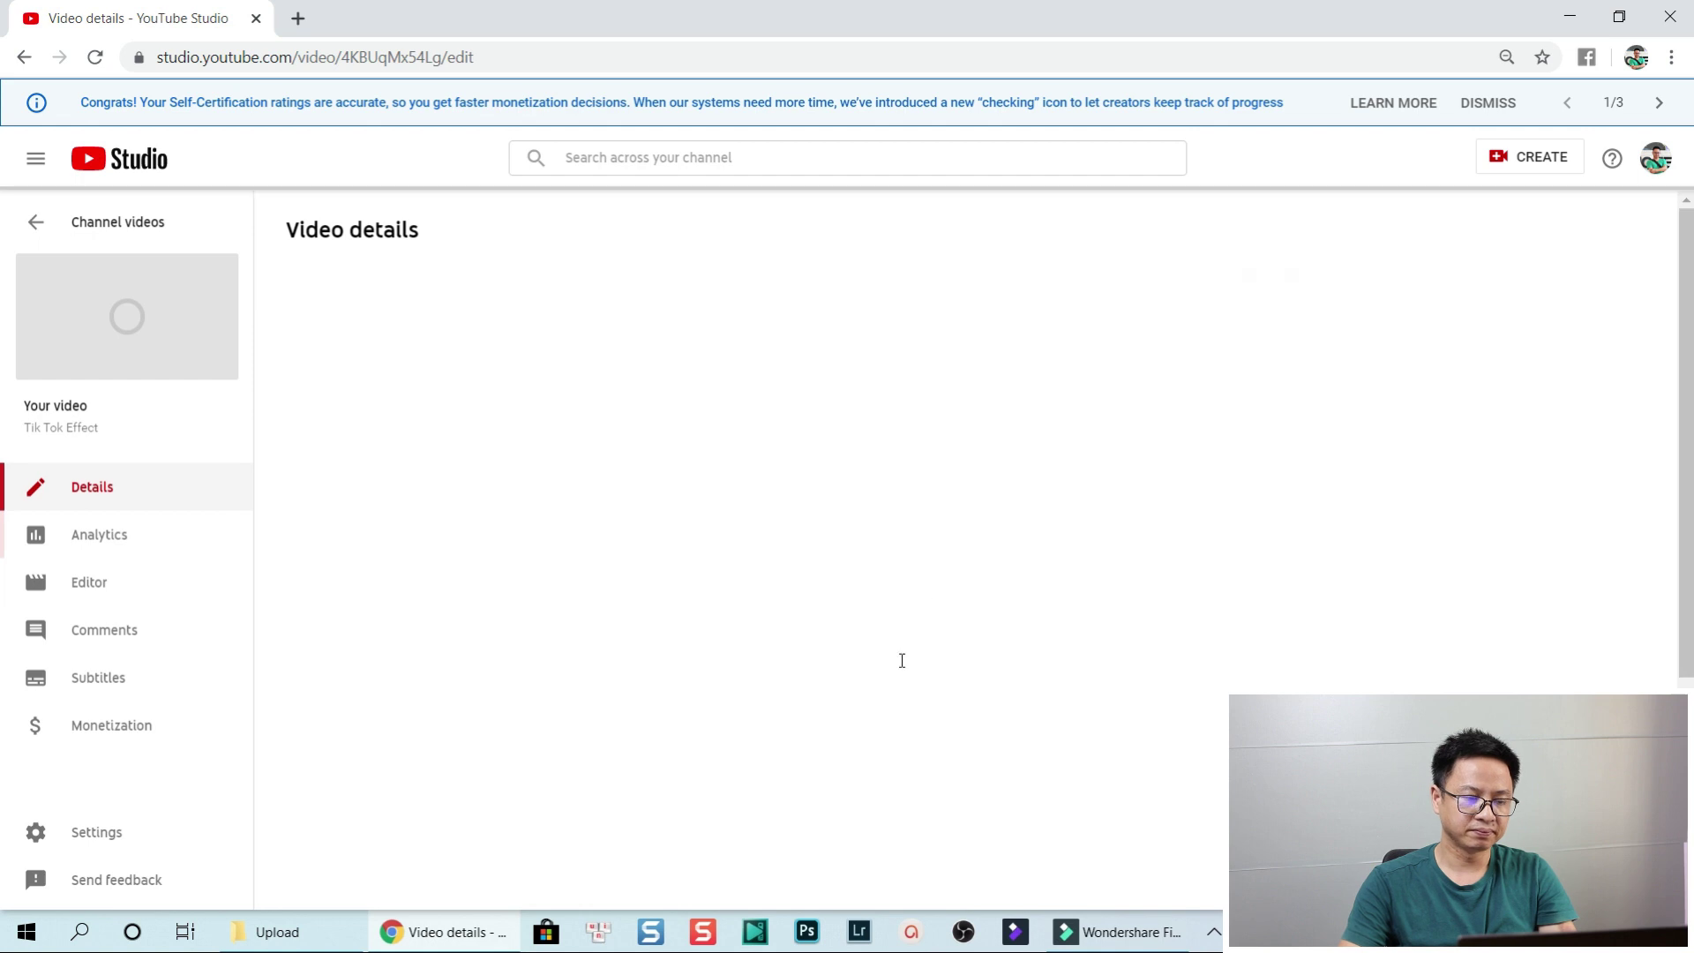
scroll(926, 660, down, 1)
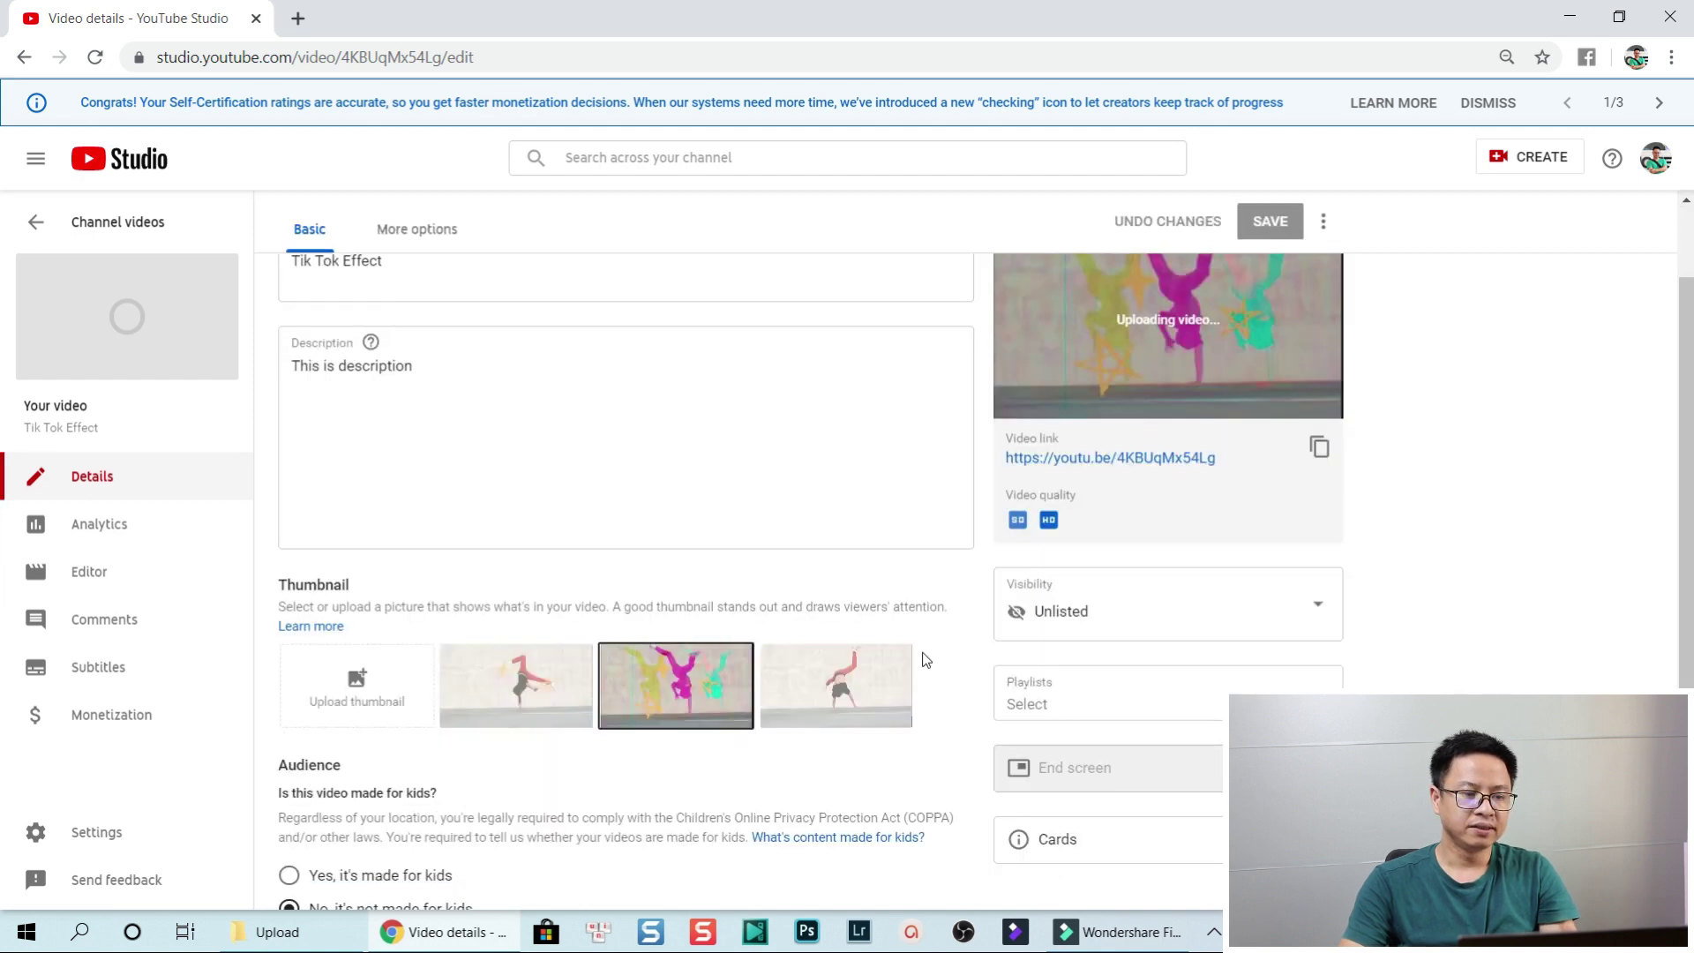
scroll(483, 331, up, 1)
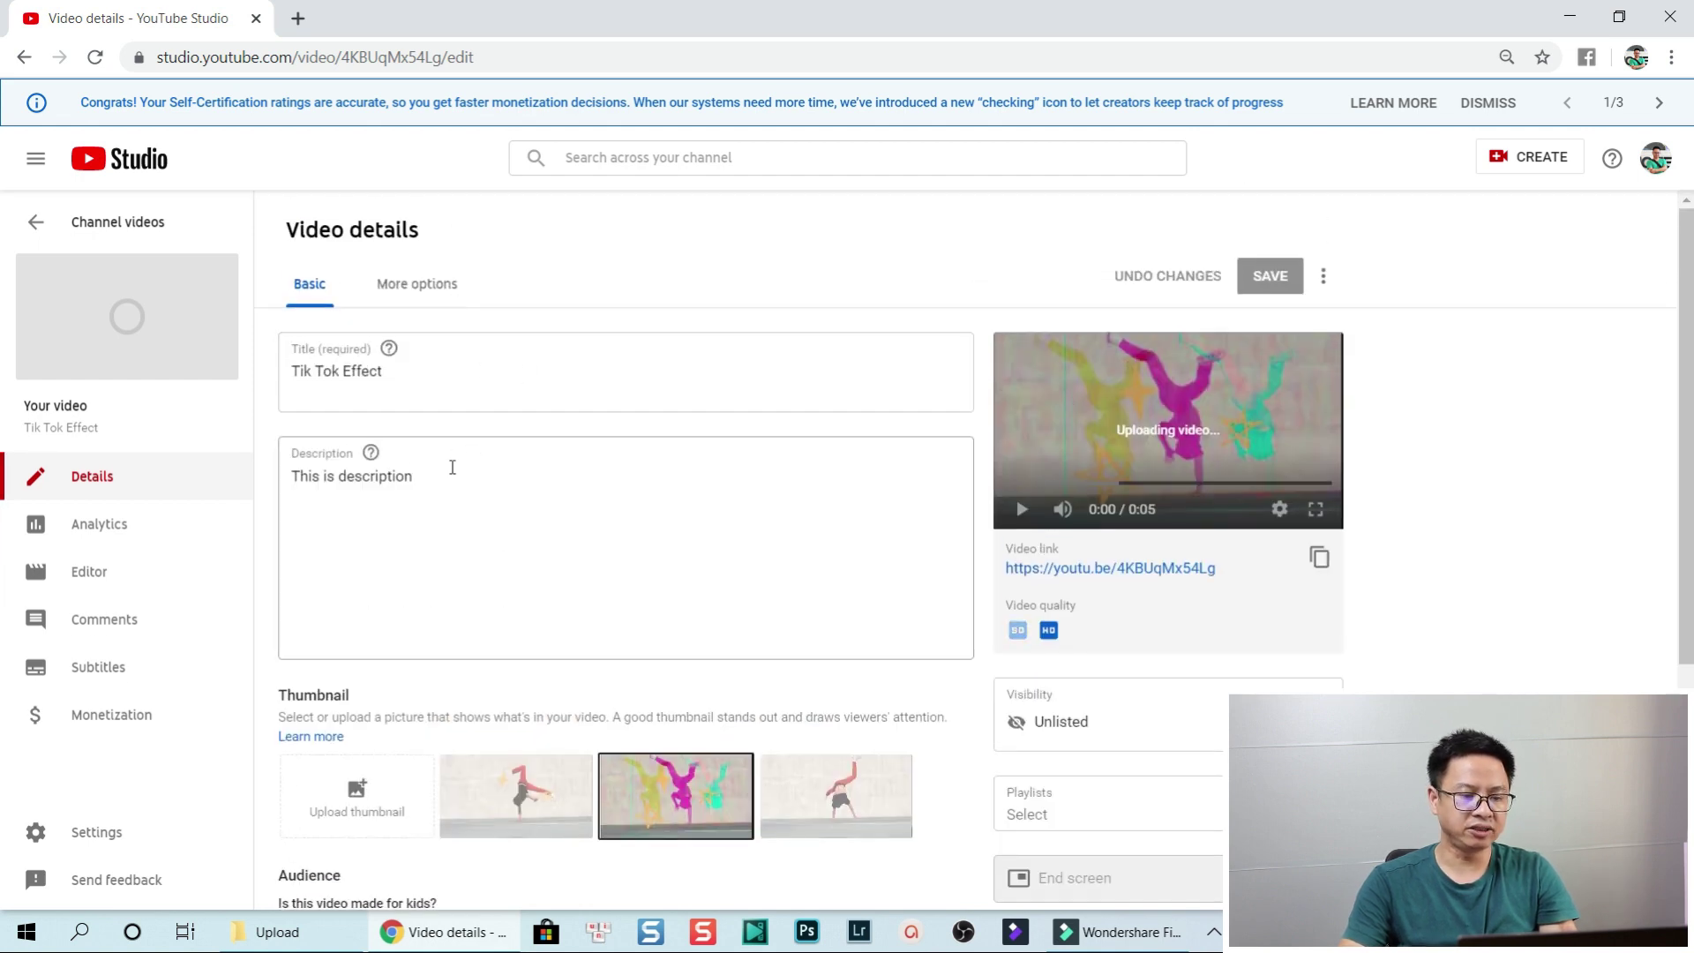
scroll(436, 642, down, 2)
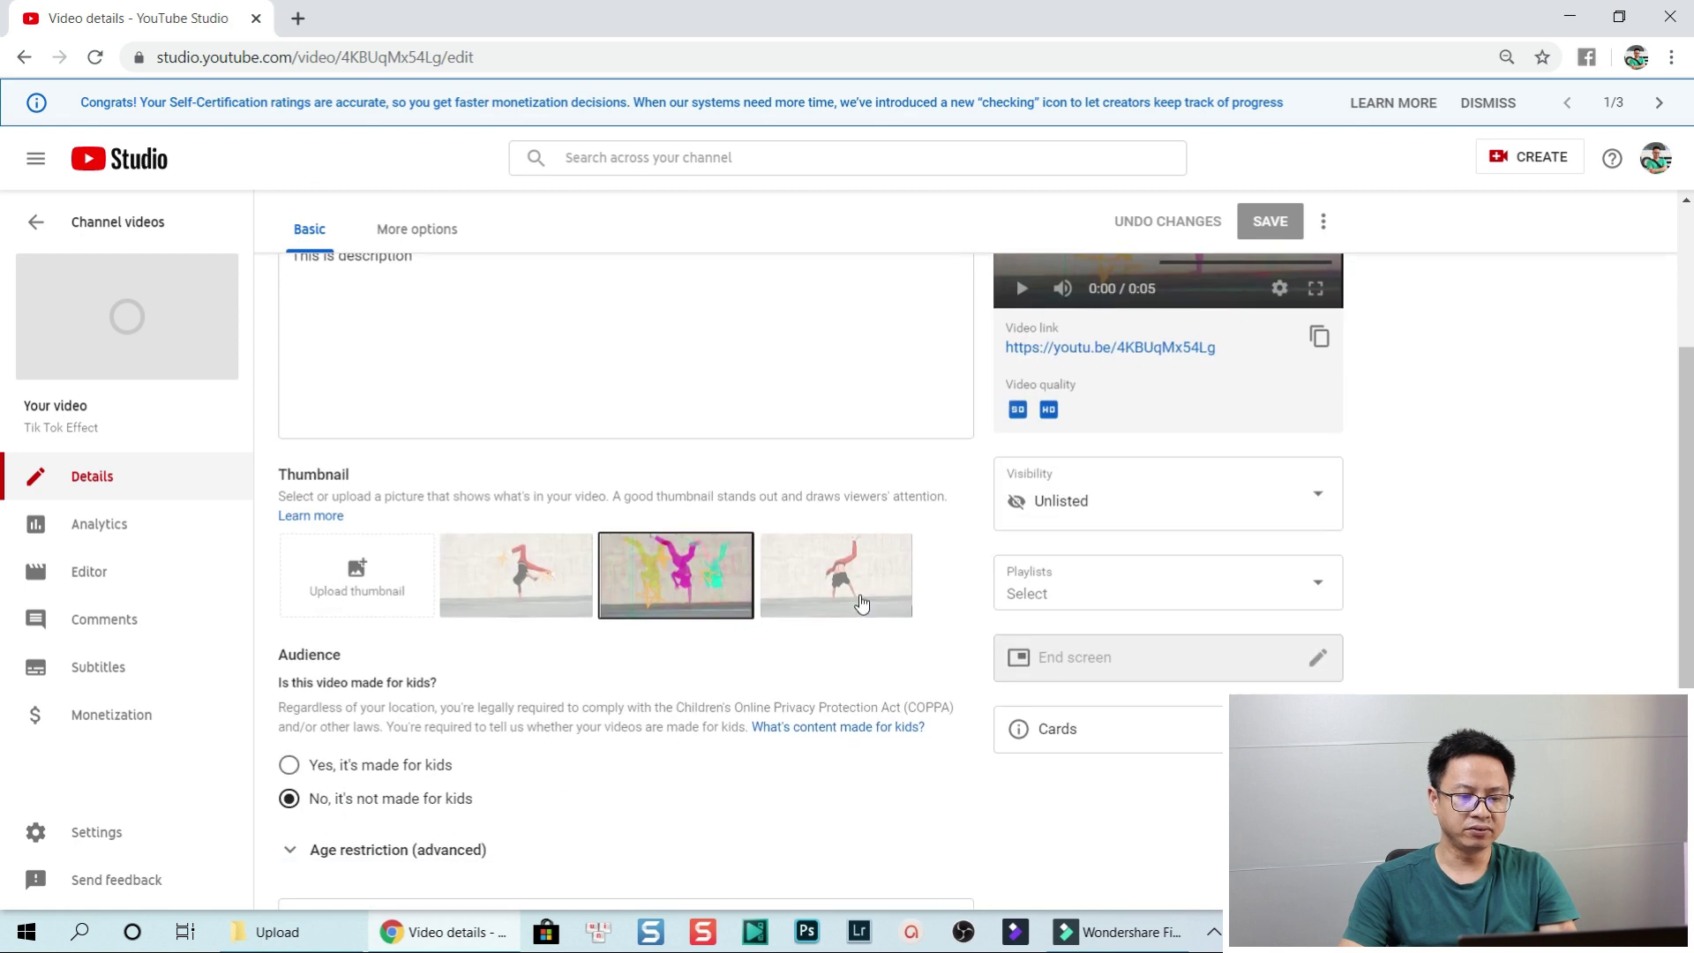
scroll(941, 564, down, 1)
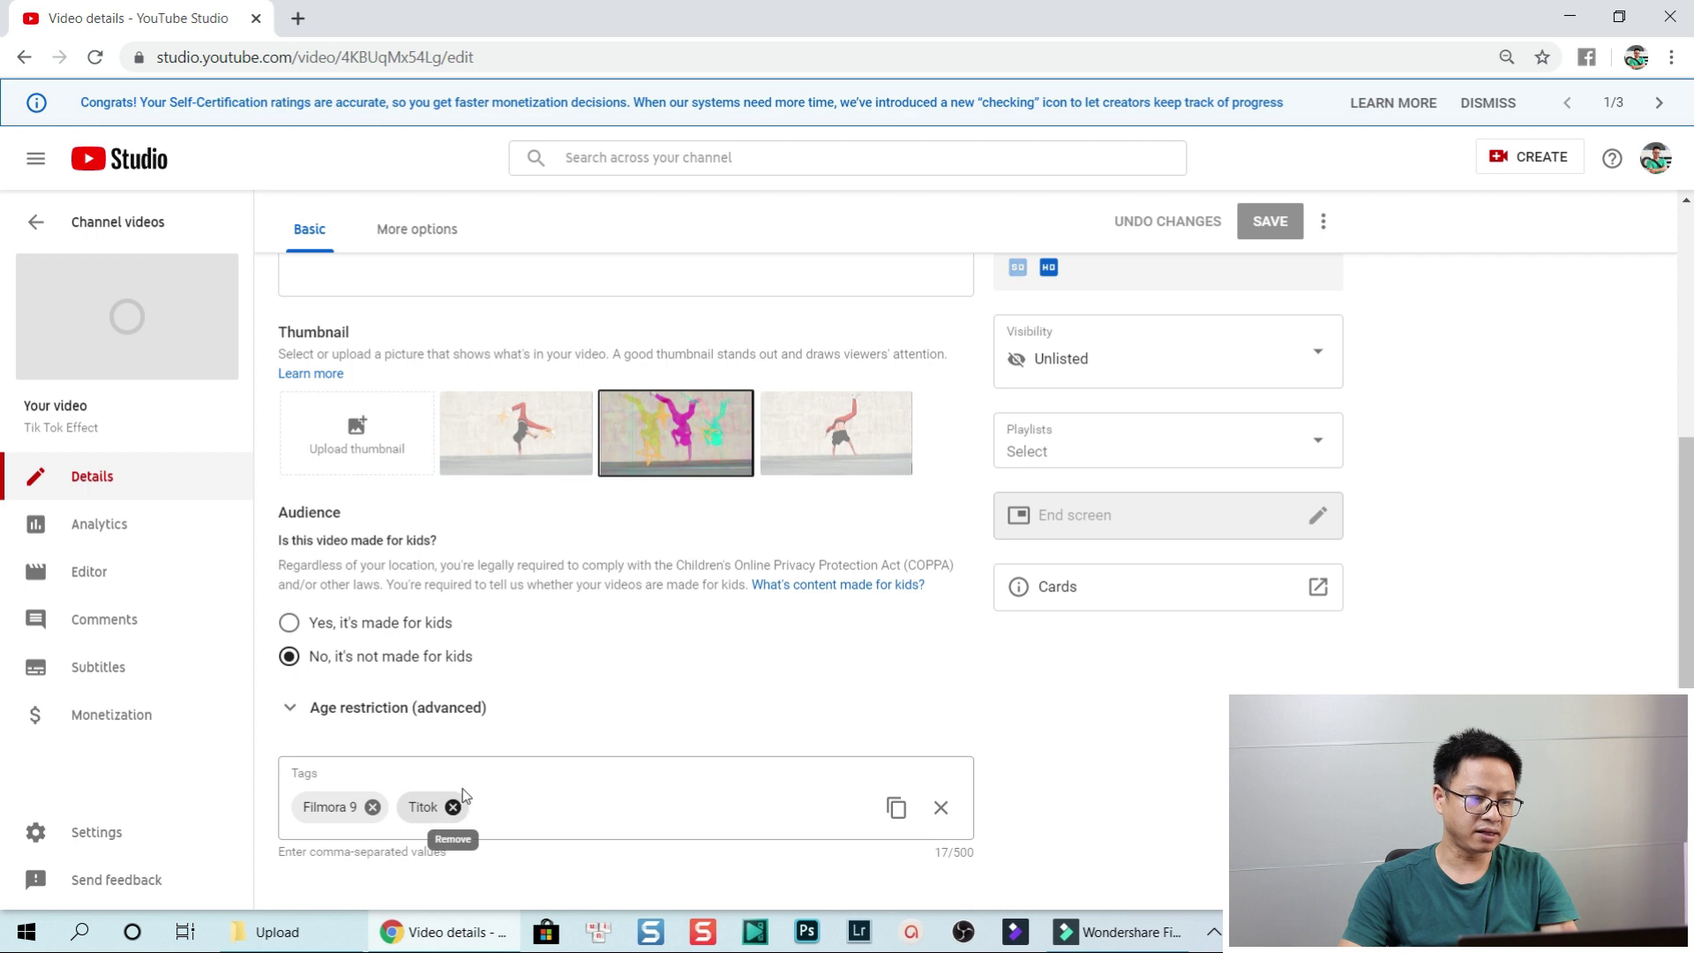
scroll(406, 441, up, 4)
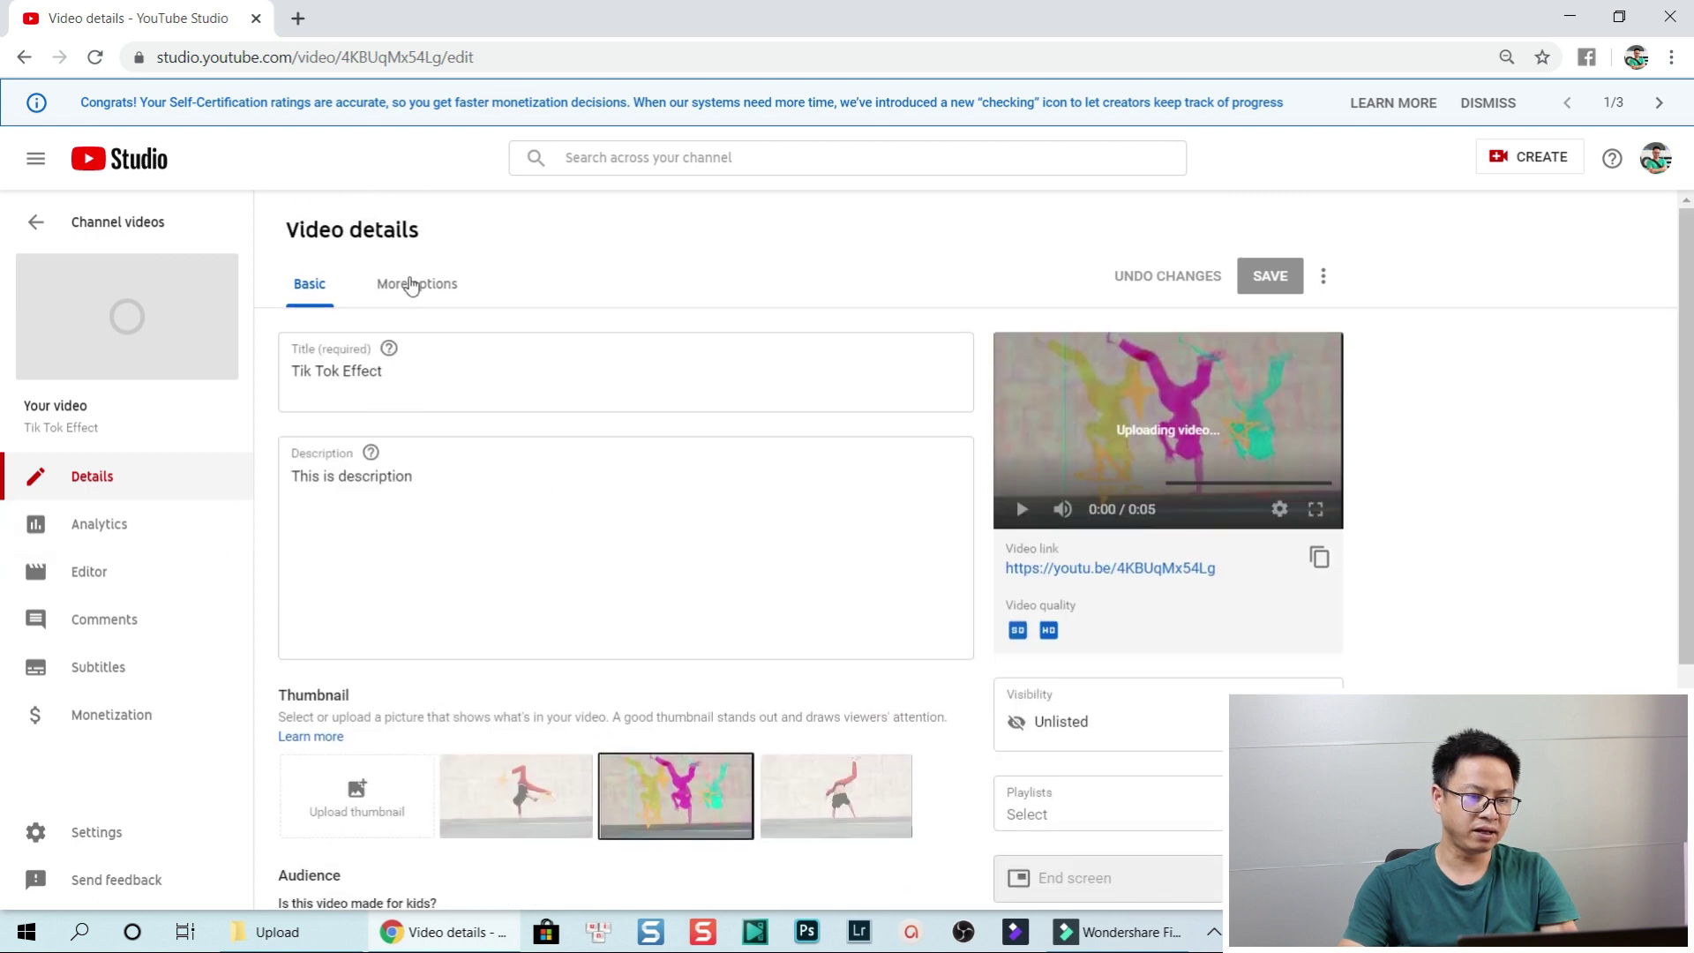
Show the More options tab: Standard YouTube License, Film & Animation category, no recording date.
click(411, 285)
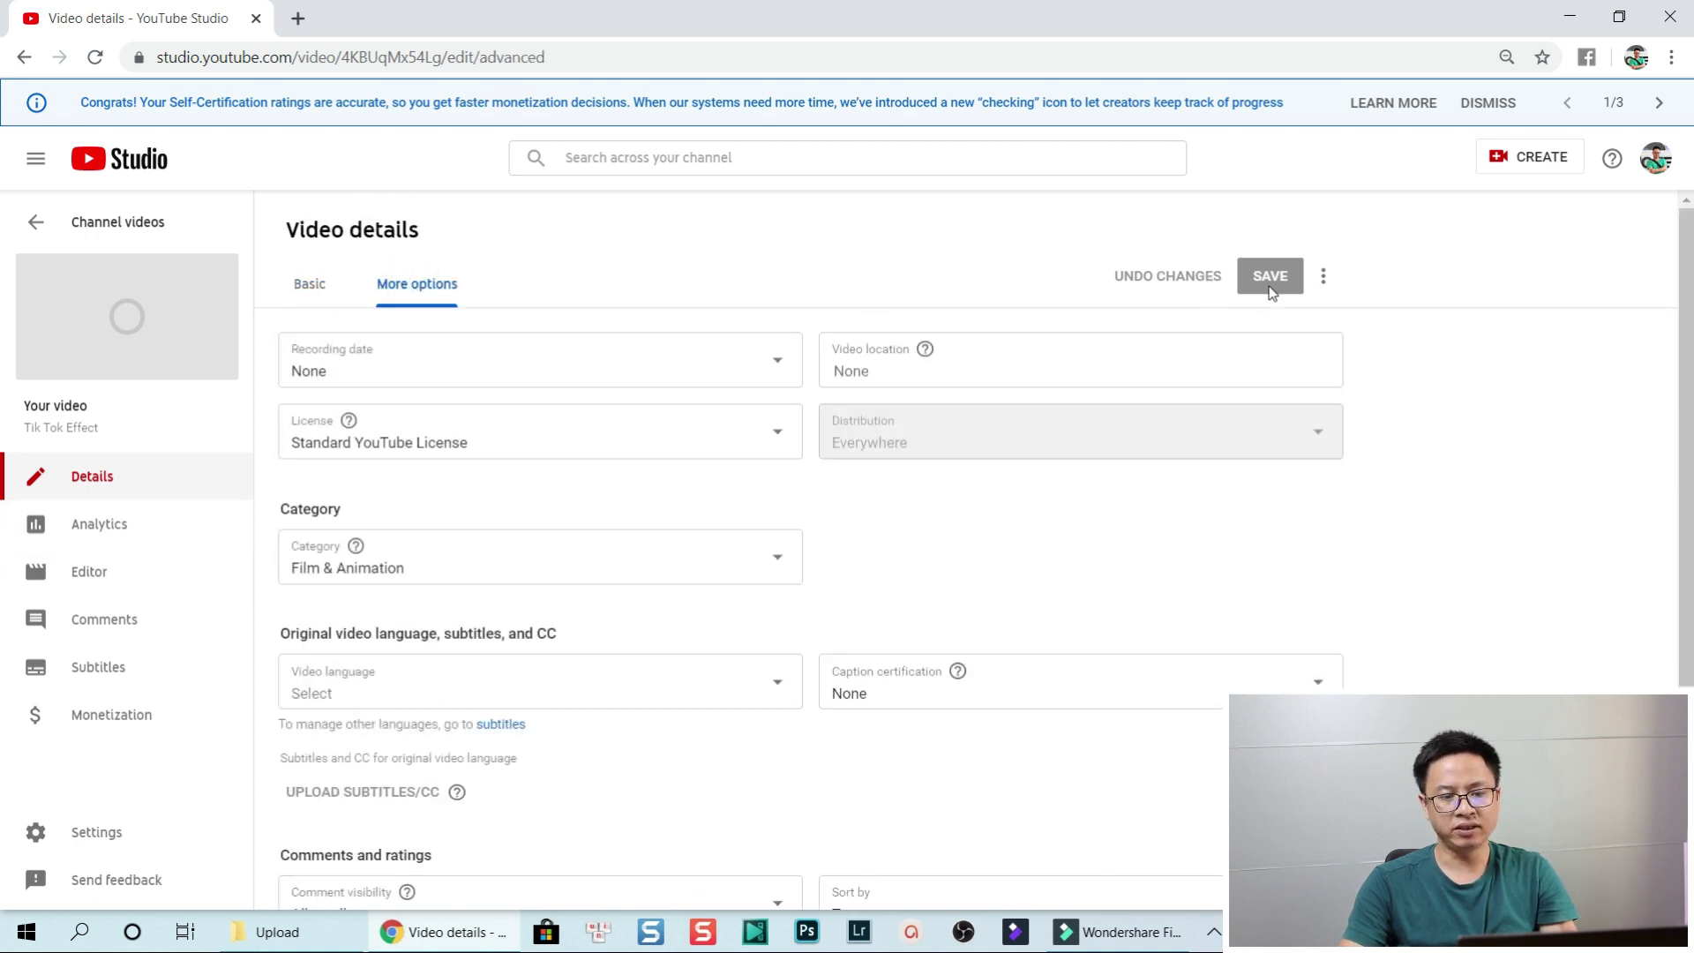